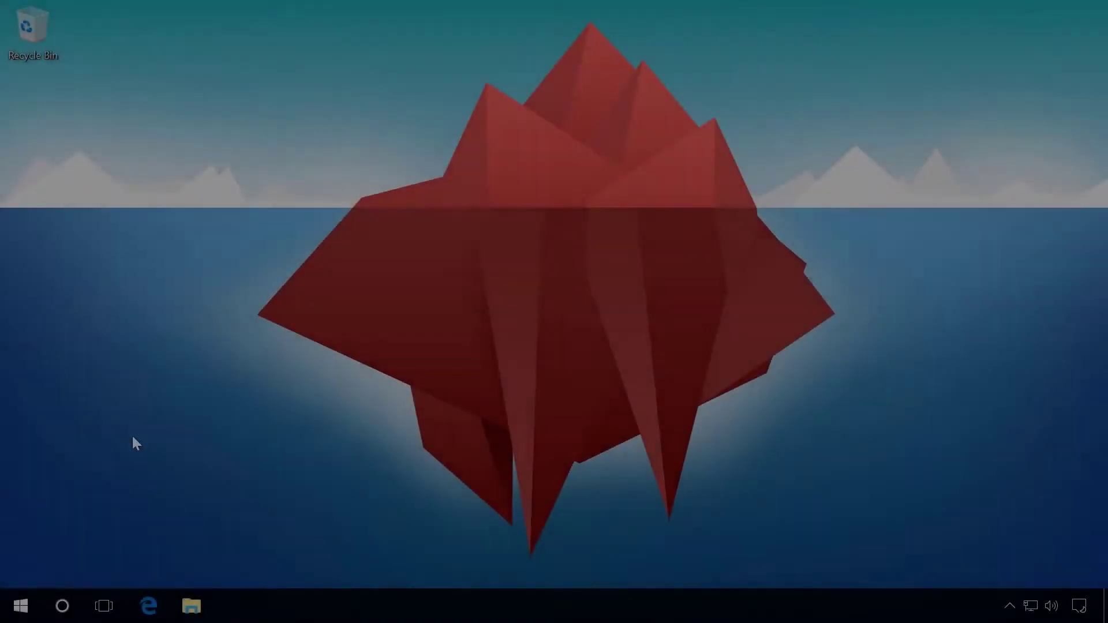
Open the backup page under Update & security in Windows Settings and add USB (X:) as the File History drive
{"action": "left_click", "coordinate": [20, 606]}
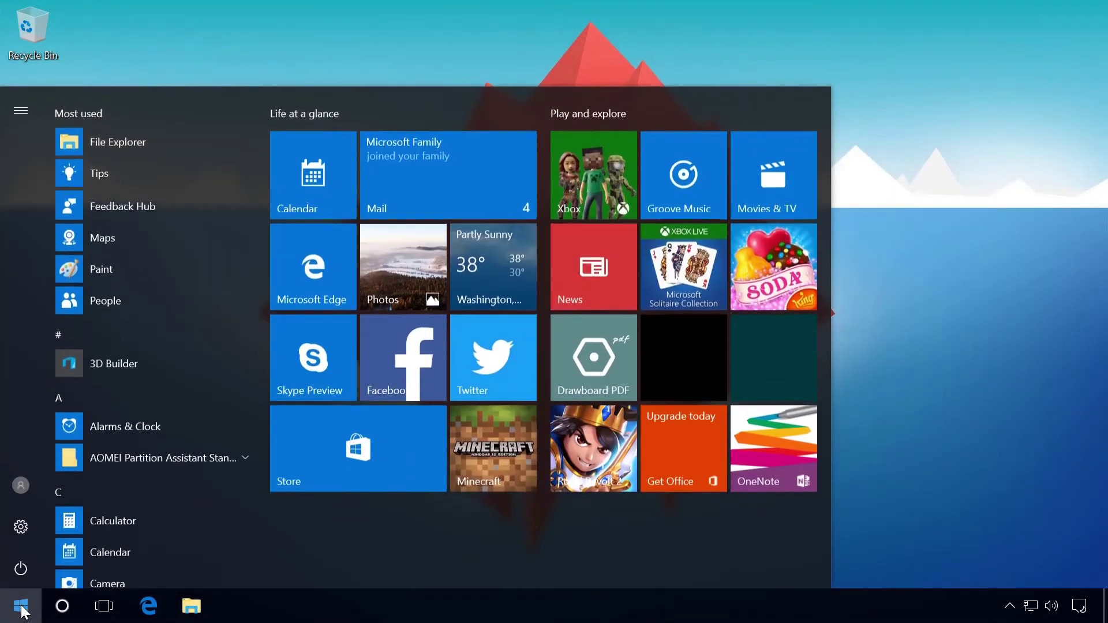
{"action": "left_click", "coordinate": [23, 527]}
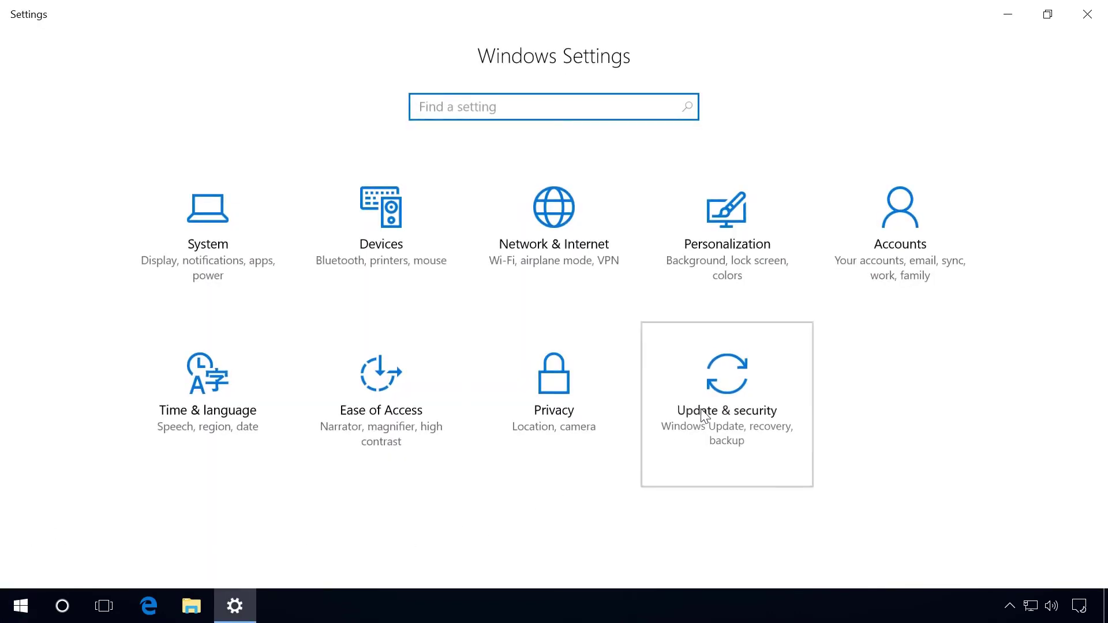
{"action": "left_click", "coordinate": [704, 416]}
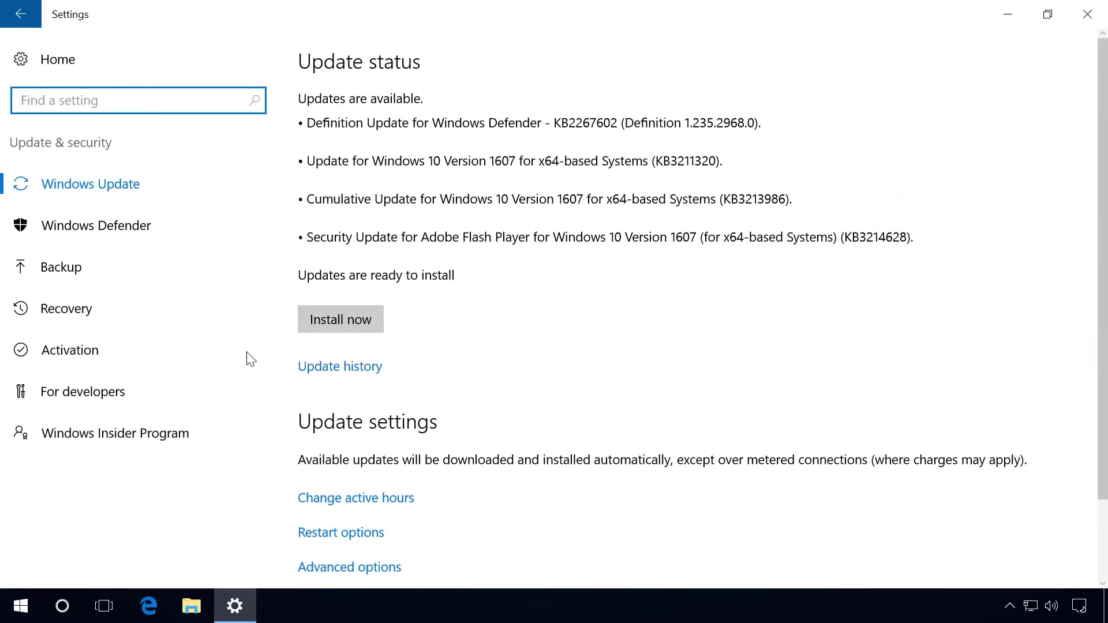
{"action": "left_click", "coordinate": [71, 272]}
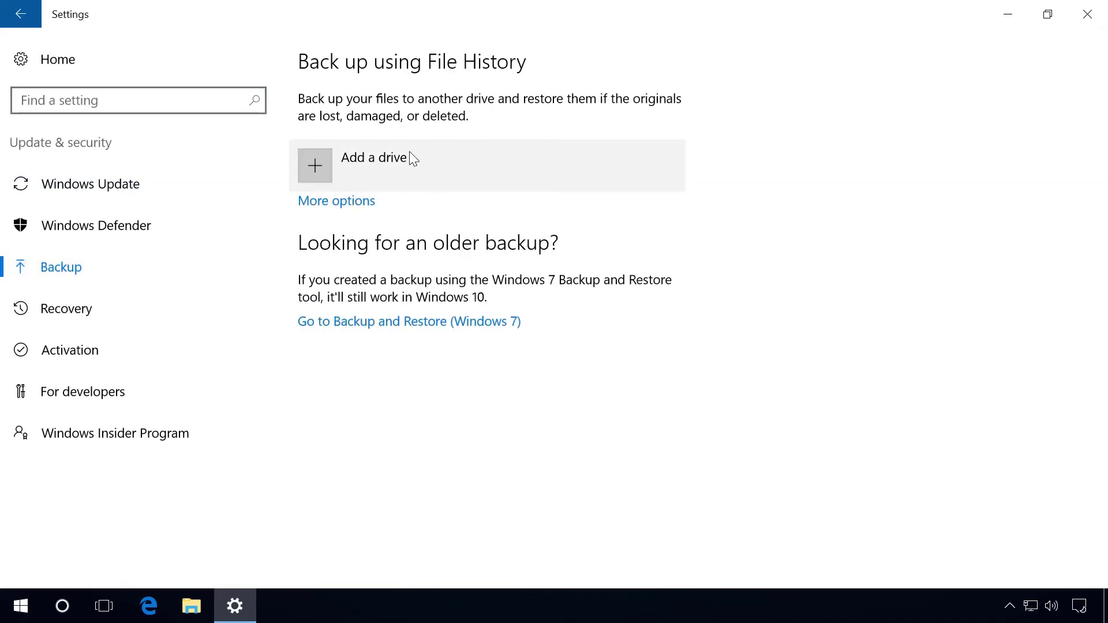
{"action": "left_click", "coordinate": [317, 167]}
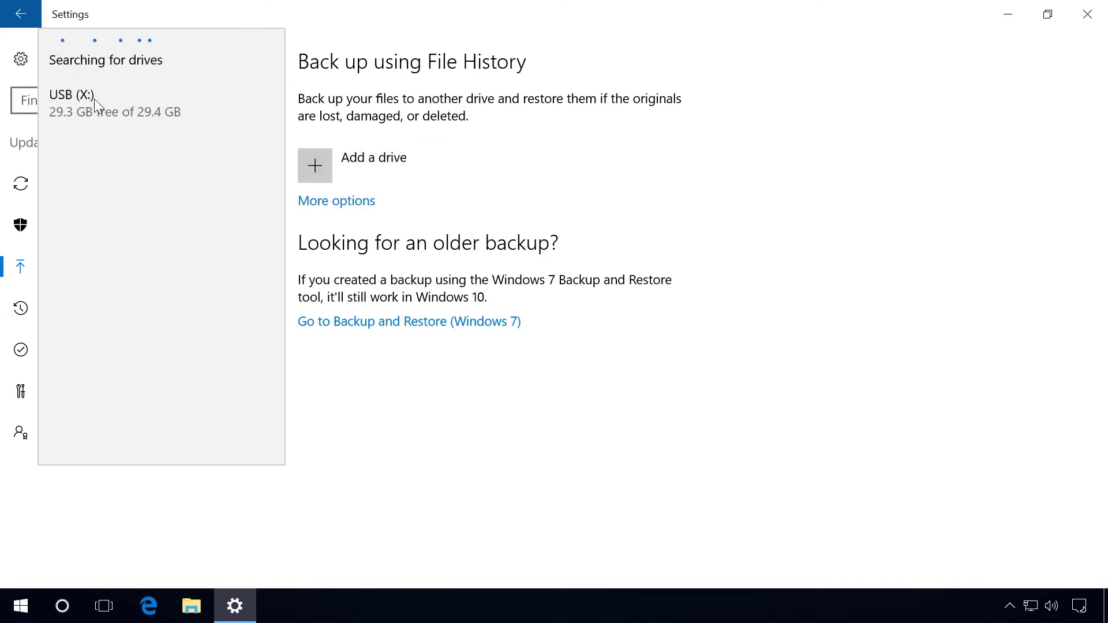
{"action": "left_click", "coordinate": [94, 98]}
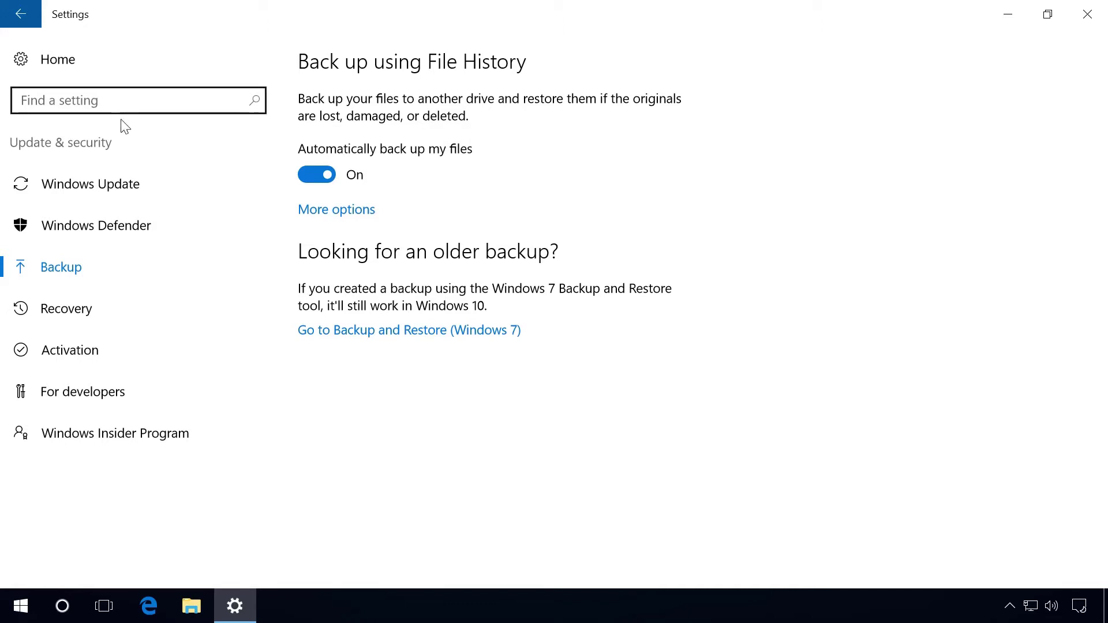
In the backup options, set files to back up every 3 hours and backups to be kept for 1 year
{"action": "left_click", "coordinate": [336, 213]}
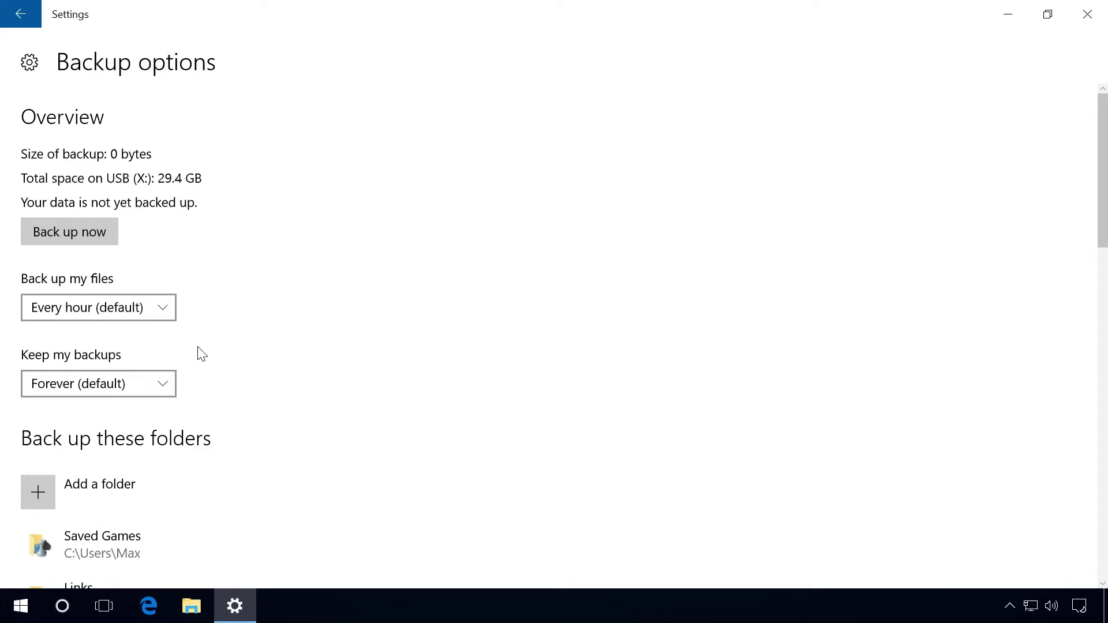
{"action": "left_click", "coordinate": [148, 307]}
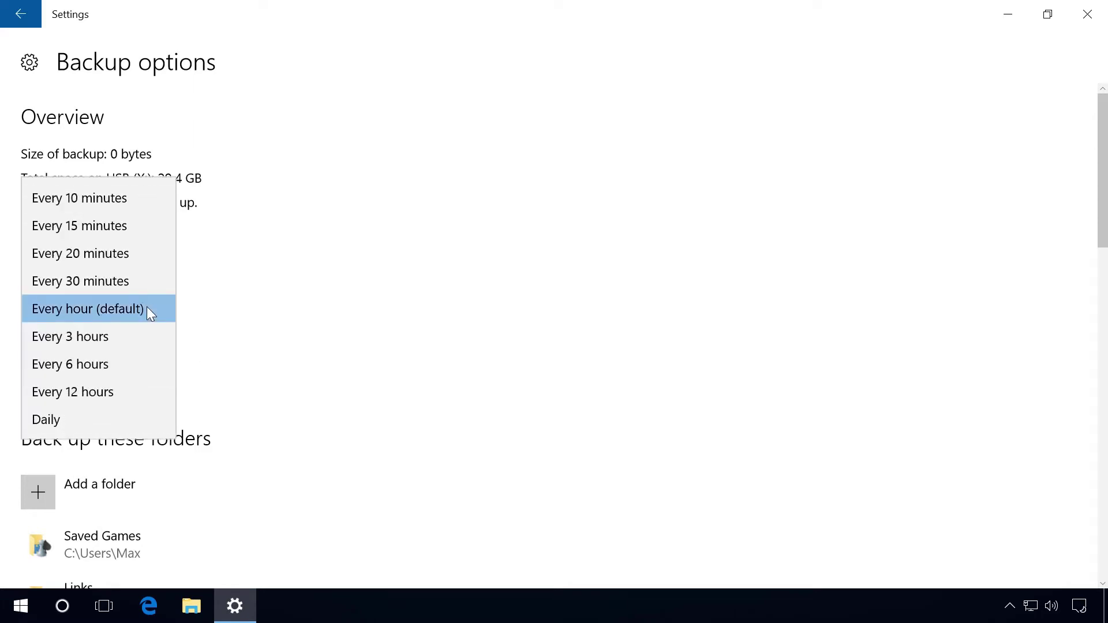
{"action": "left_click", "coordinate": [130, 334]}
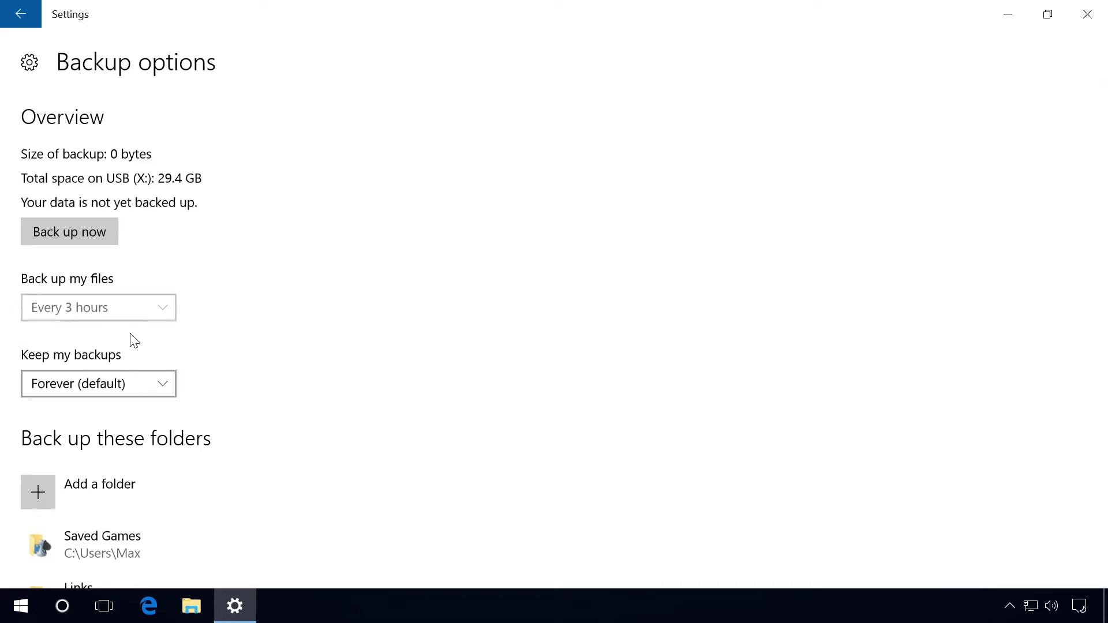
{"action": "left_click", "coordinate": [121, 384]}
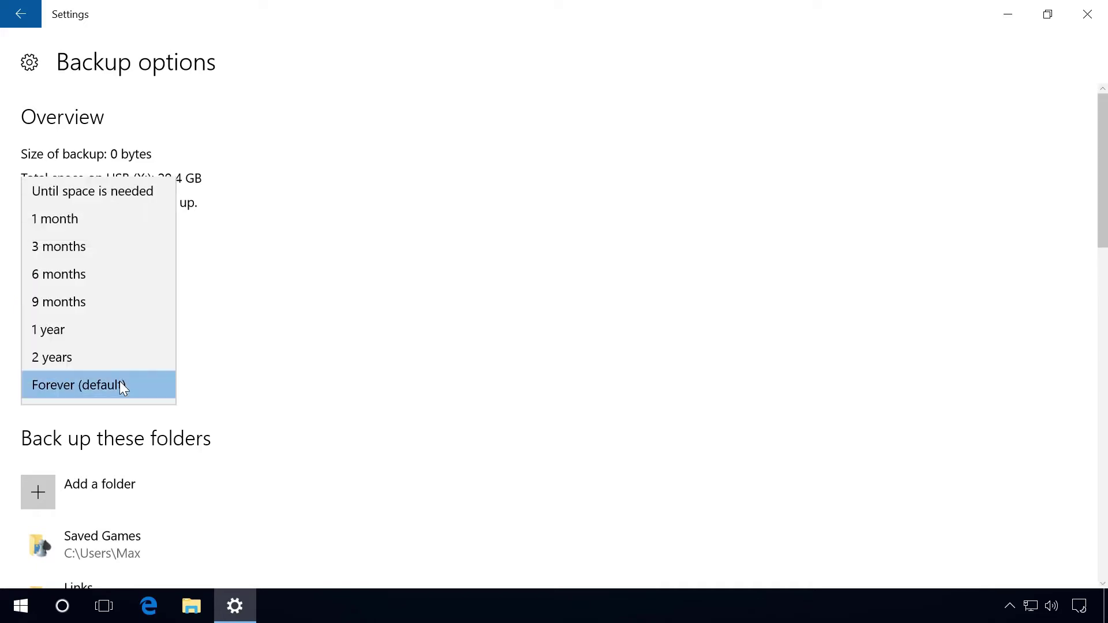
{"action": "left_click", "coordinate": [109, 330]}
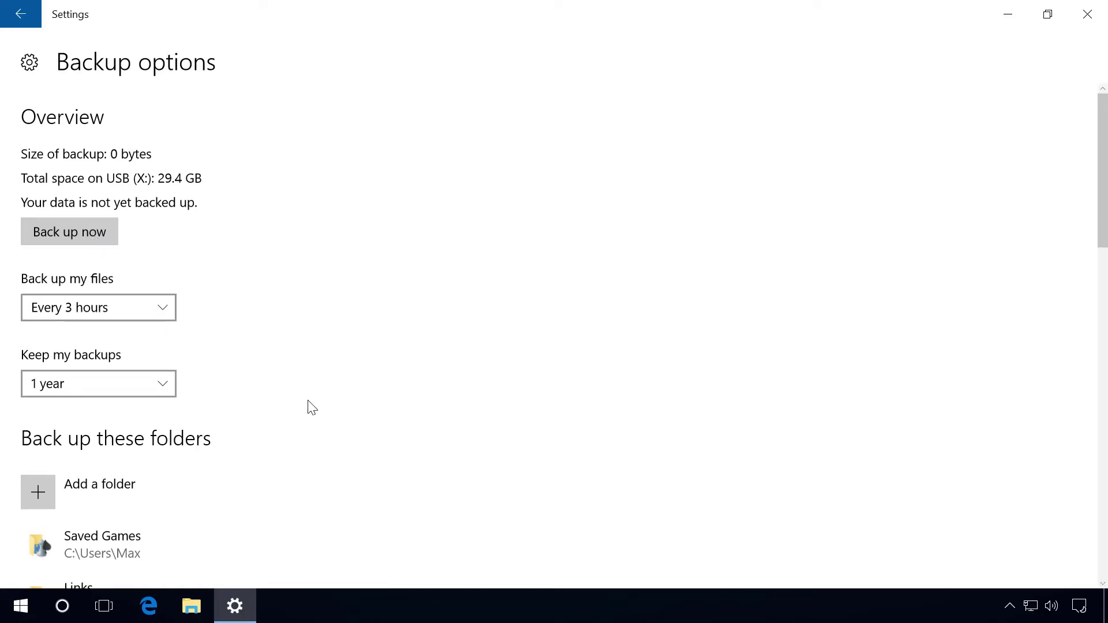
Switch to File Explorer, examine the folders inside the user's profile folder under C:\Users, and close the window
{"action": "left_click", "coordinate": [191, 606]}
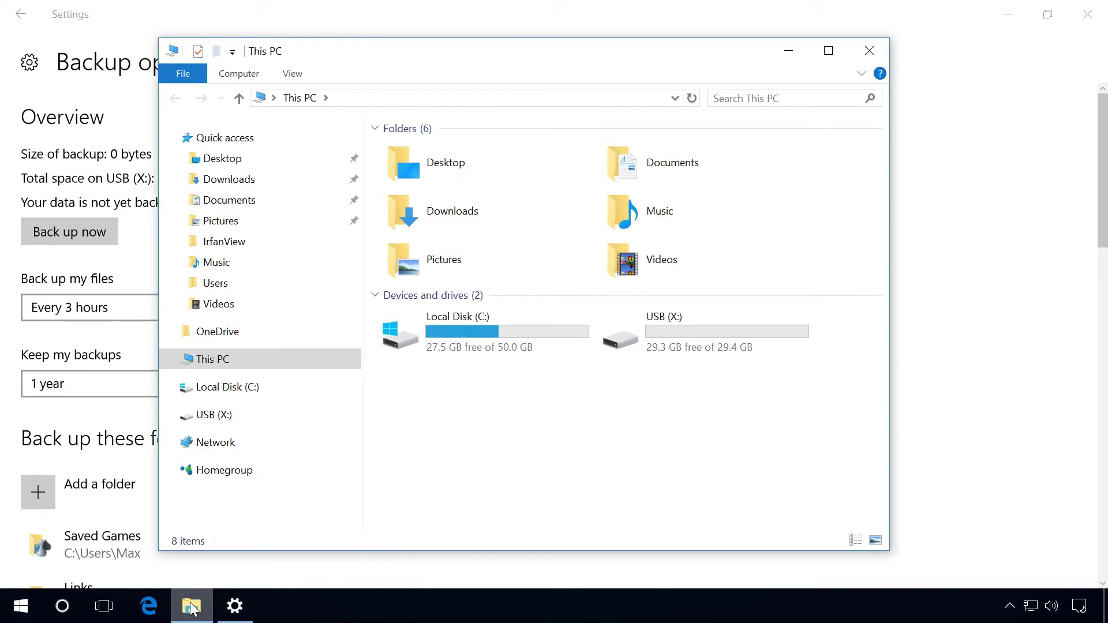
{"action": "double_click", "coordinate": [474, 343]}
{"action": "double_click", "coordinate": [418, 209]}
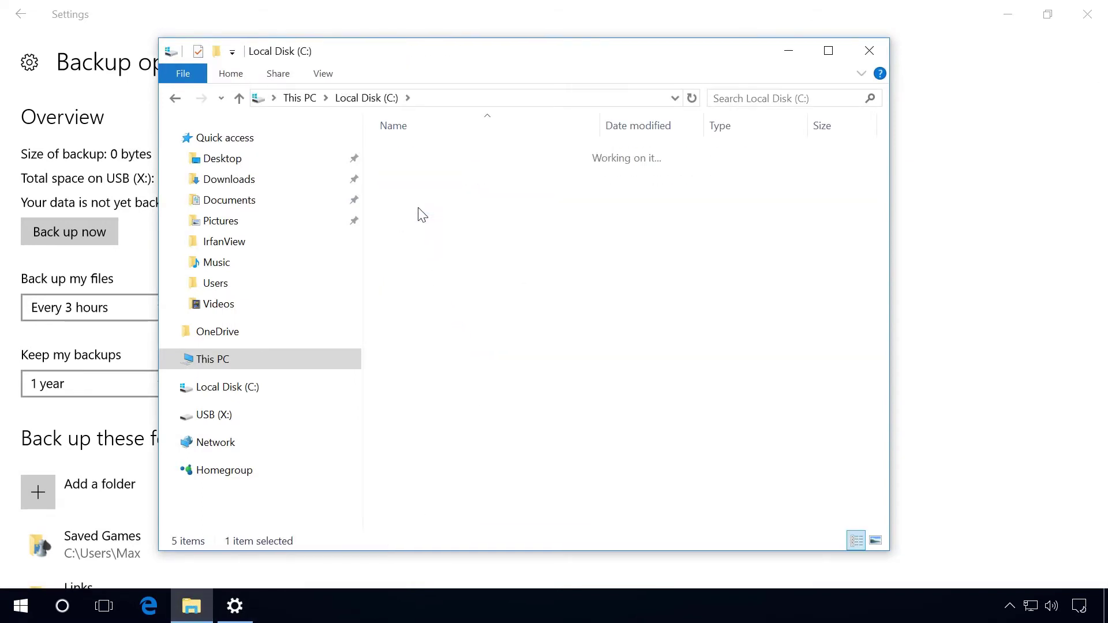
{"action": "double_click", "coordinate": [415, 172]}
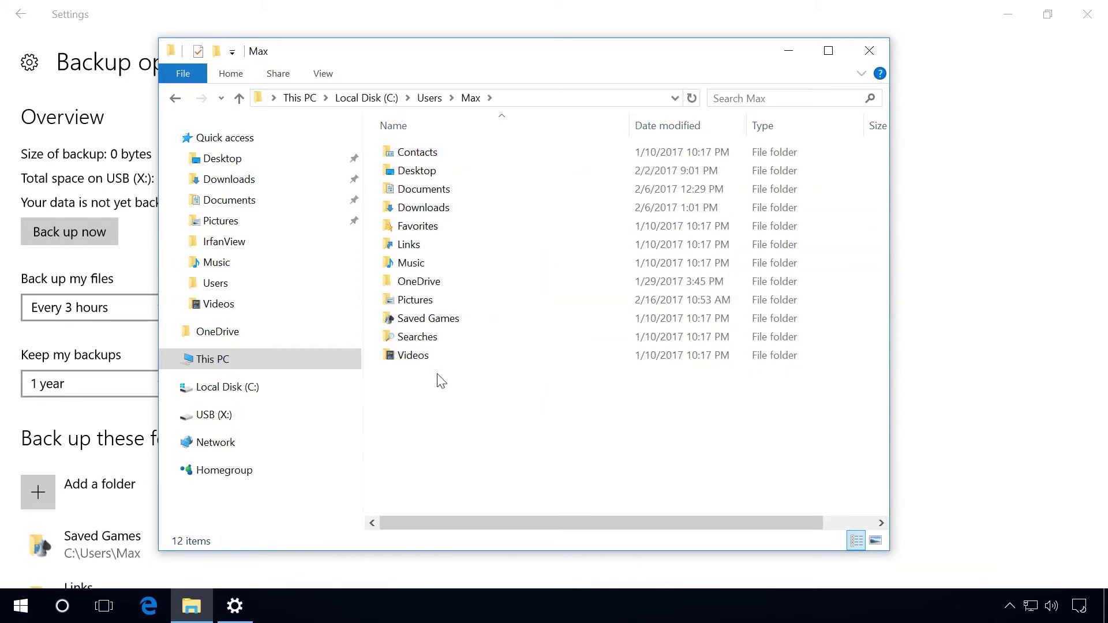
{"action": "left_click", "coordinate": [869, 53]}
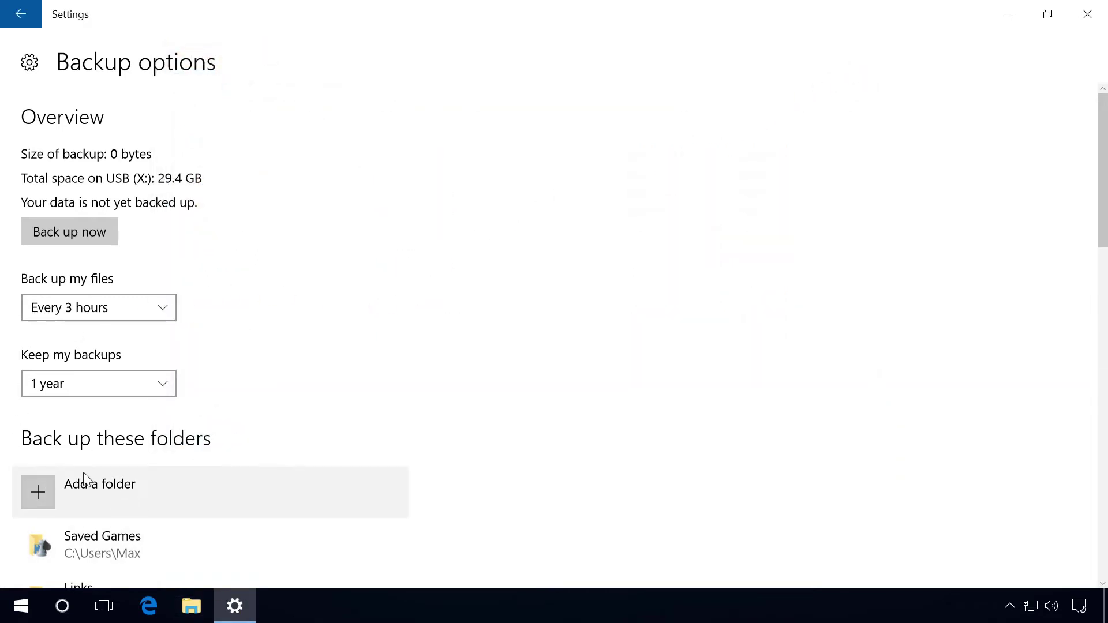
Add the C:\Users\Test folder to the list of backed-up folders
{"action": "left_click", "coordinate": [94, 496]}
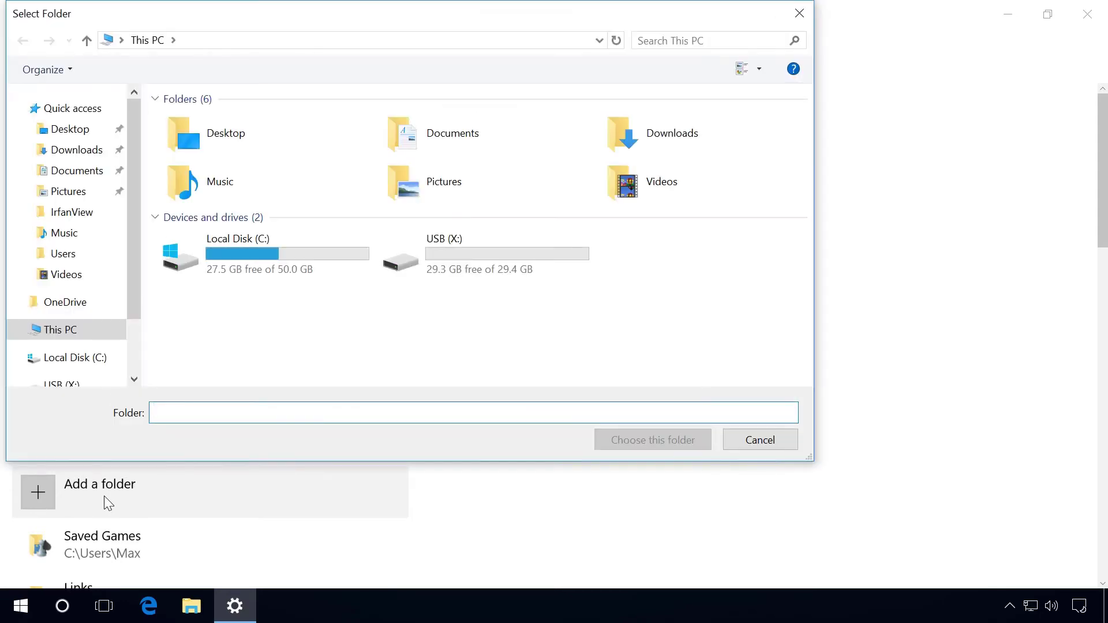
{"action": "double_click", "coordinate": [292, 262]}
{"action": "double_click", "coordinate": [205, 180]}
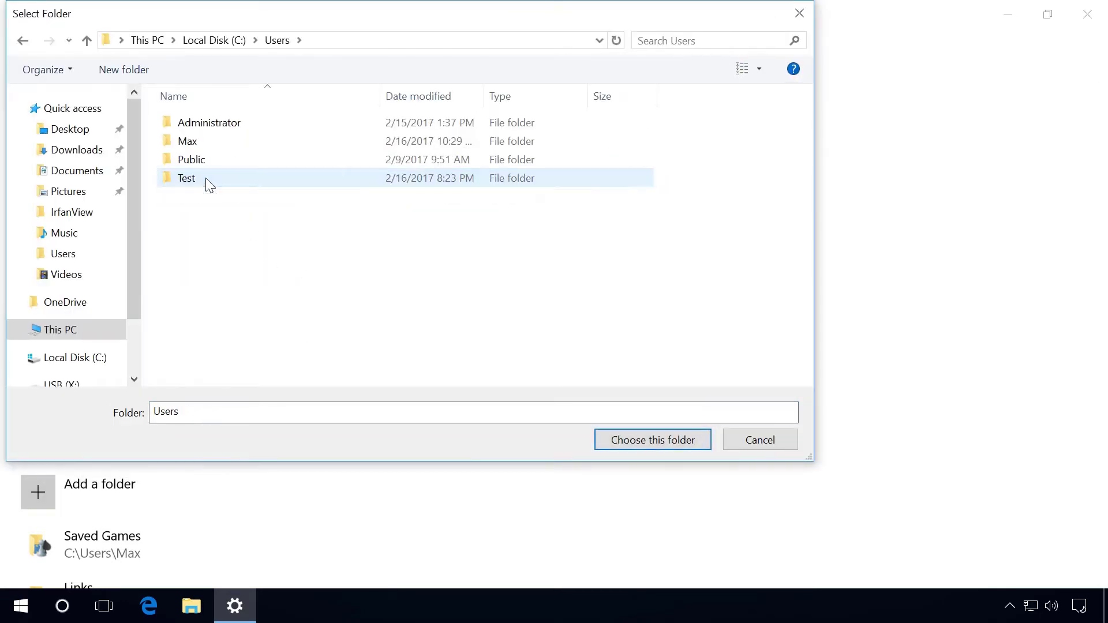
{"action": "left_click", "coordinate": [207, 181]}
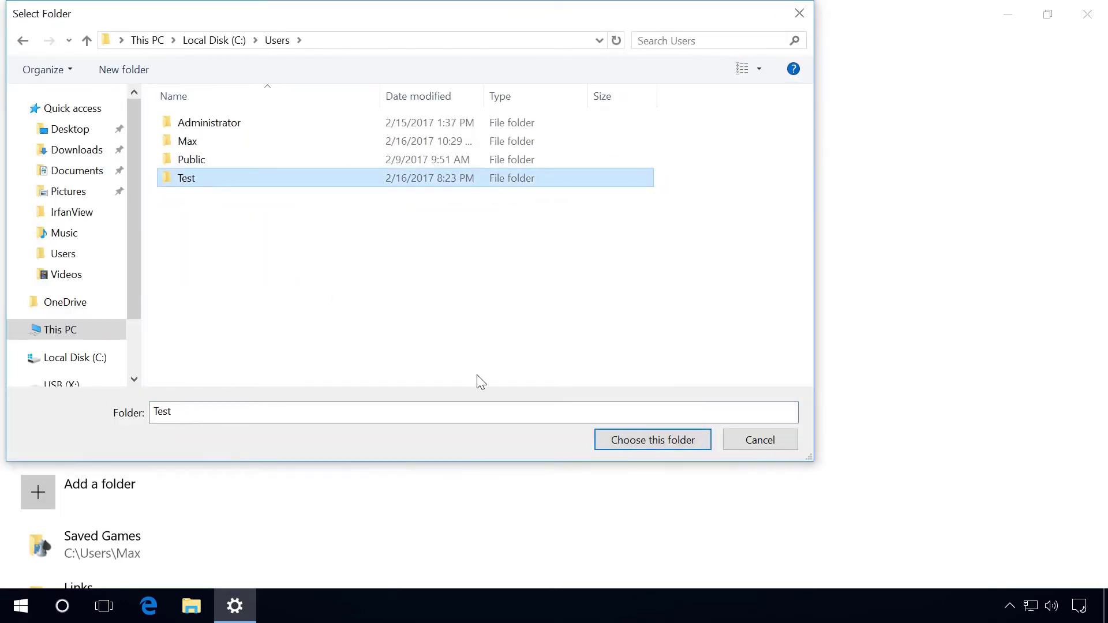
{"action": "left_click", "coordinate": [633, 444]}
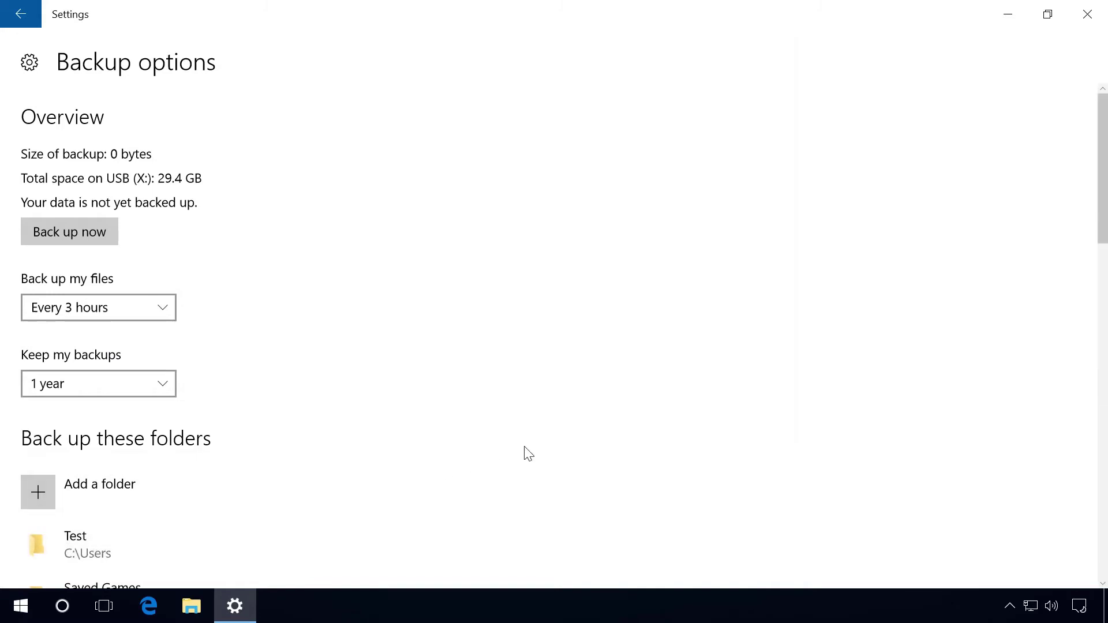
Exclude the Music folder from the backup
{"action": "scroll", "coordinate": [529, 454], "scroll_direction": "down", "scroll_amount": 8}
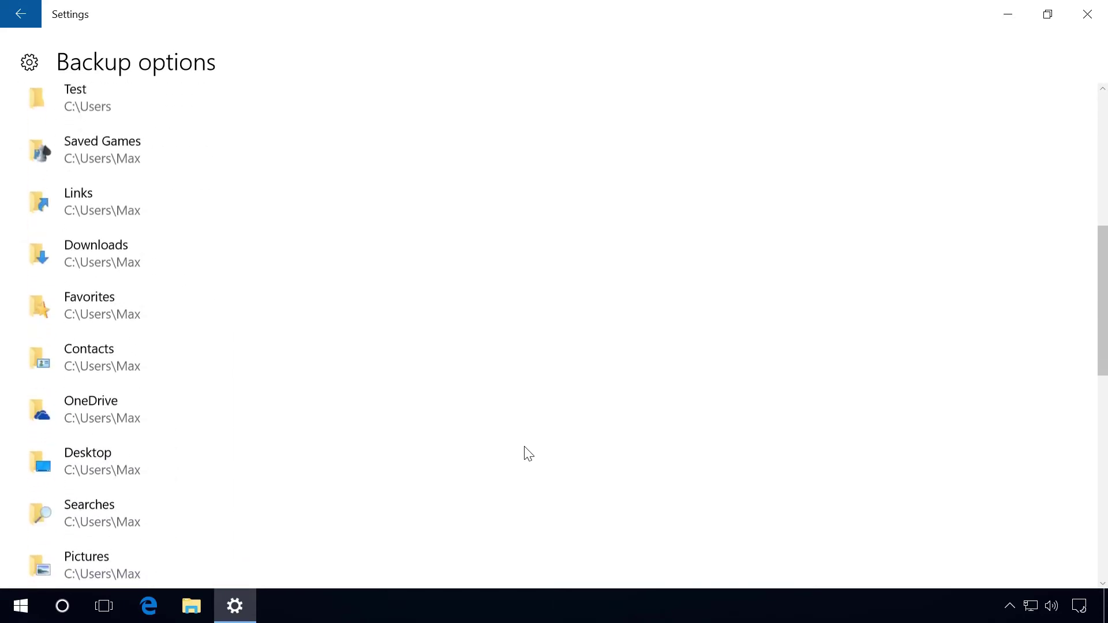
{"action": "scroll", "coordinate": [529, 454], "scroll_direction": "down", "scroll_amount": 10}
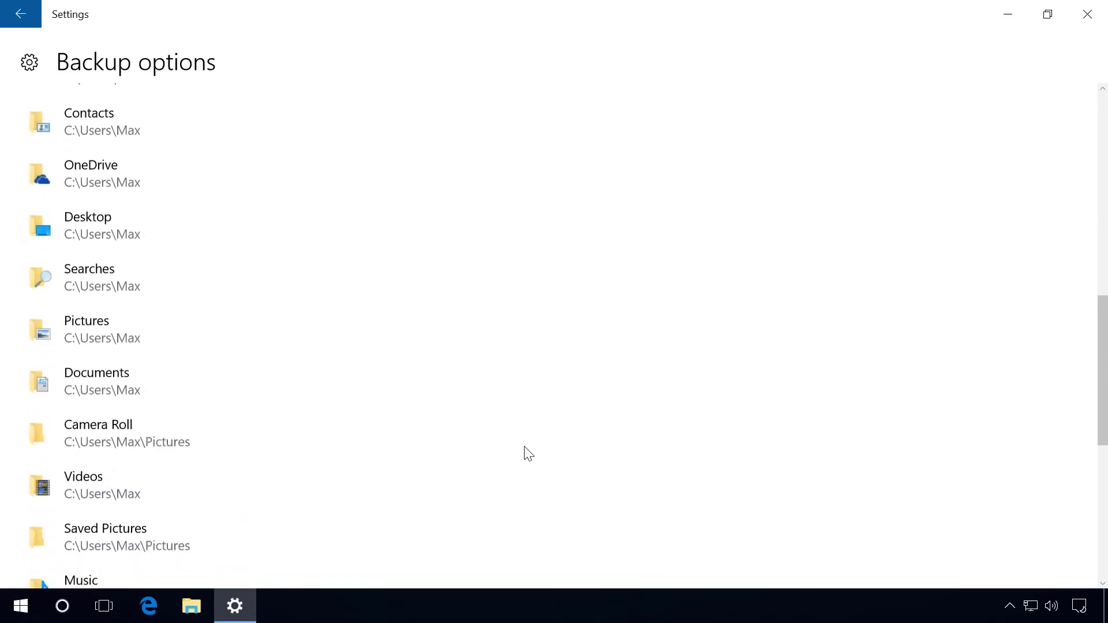
{"action": "scroll", "coordinate": [528, 454], "scroll_direction": "down", "scroll_amount": 2}
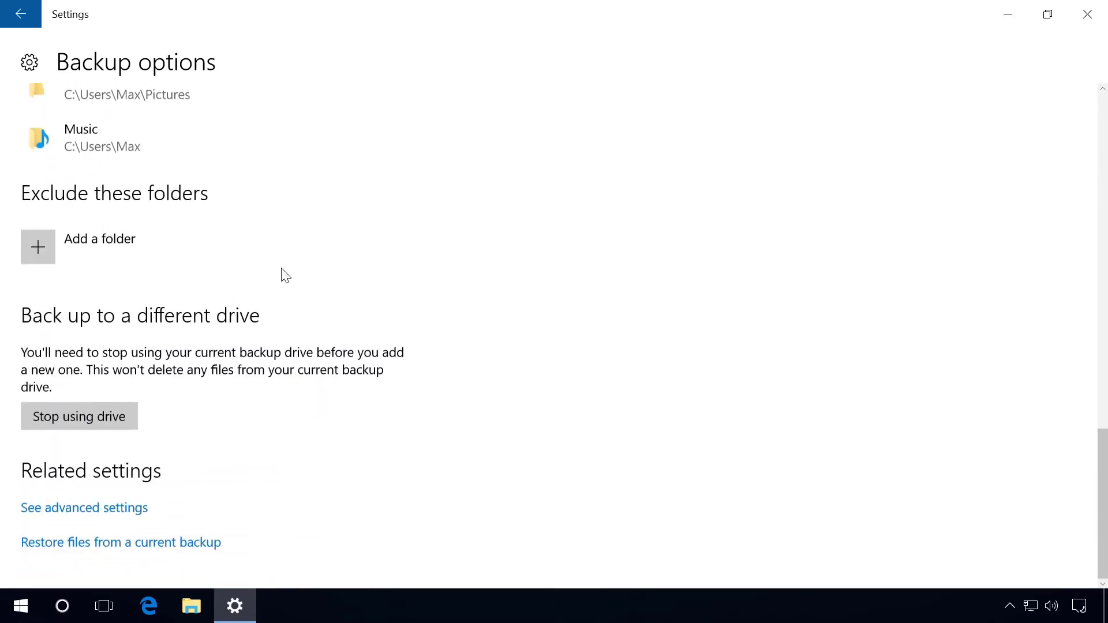
{"action": "left_click", "coordinate": [42, 249]}
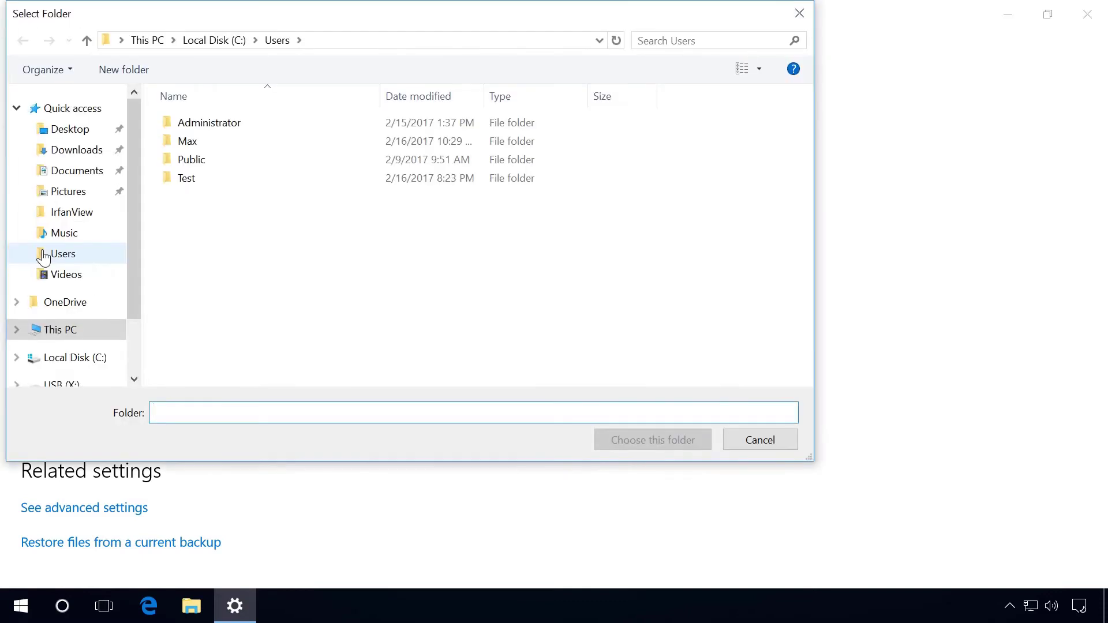
{"action": "left_click", "coordinate": [87, 40]}
{"action": "left_click", "coordinate": [88, 39]}
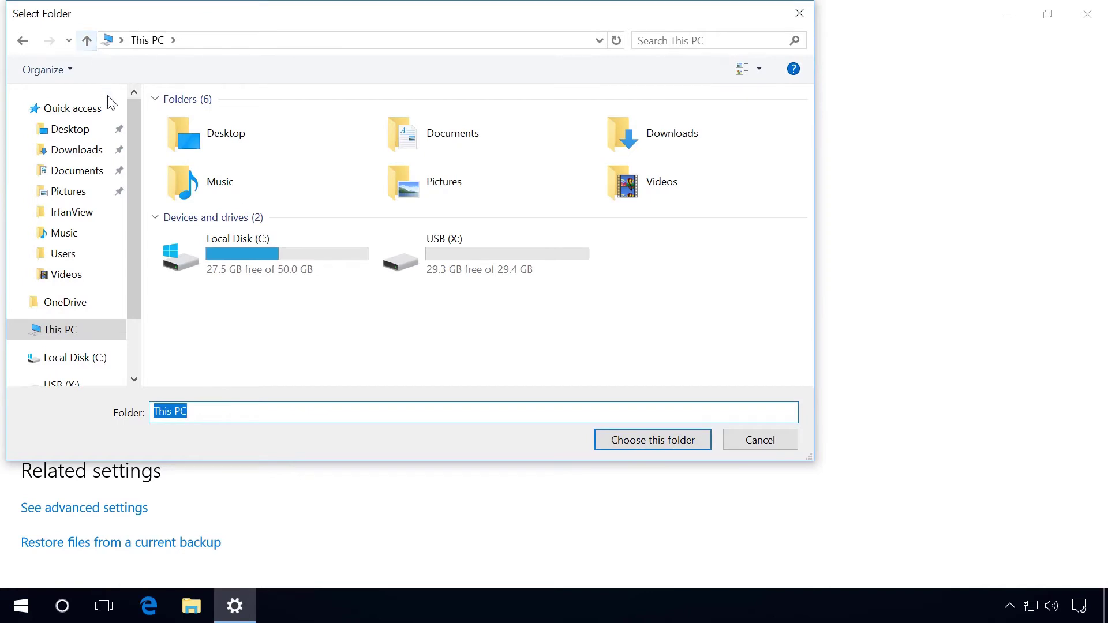
{"action": "left_click", "coordinate": [199, 186]}
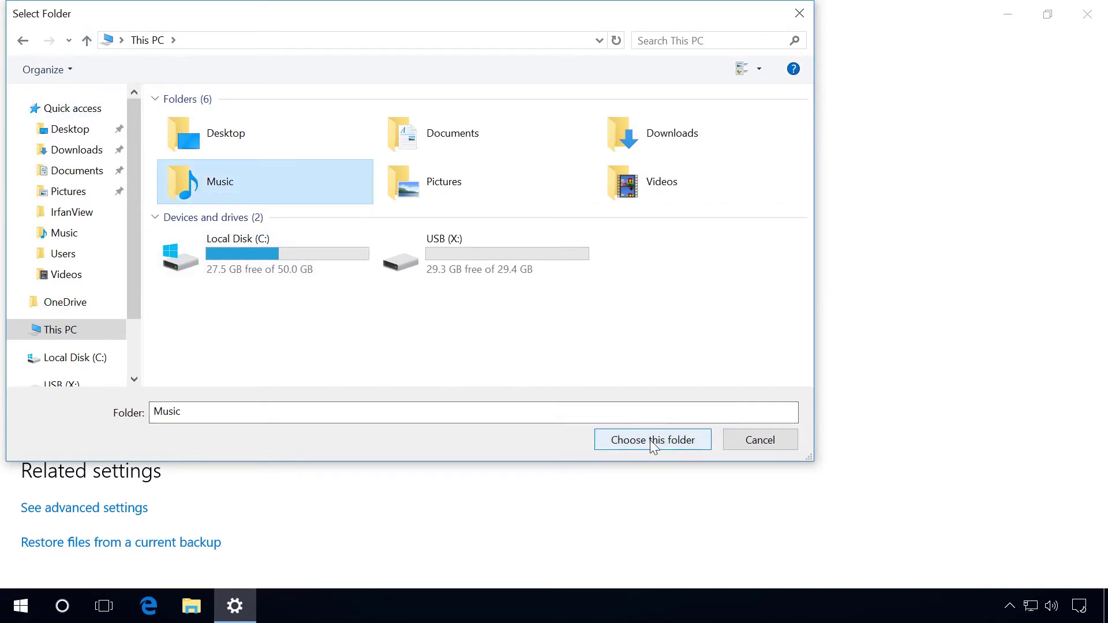
{"action": "left_click", "coordinate": [635, 444]}
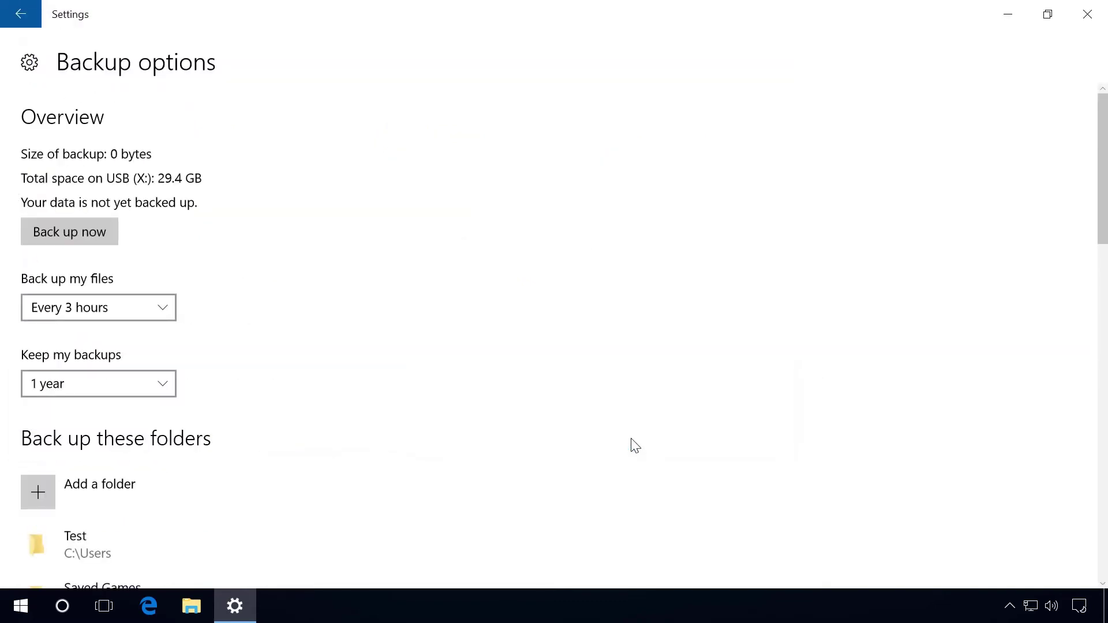
Stop using the current backup drive so that a different drive can be chosen
{"action": "scroll", "coordinate": [635, 444], "scroll_direction": "down", "scroll_amount": 15}
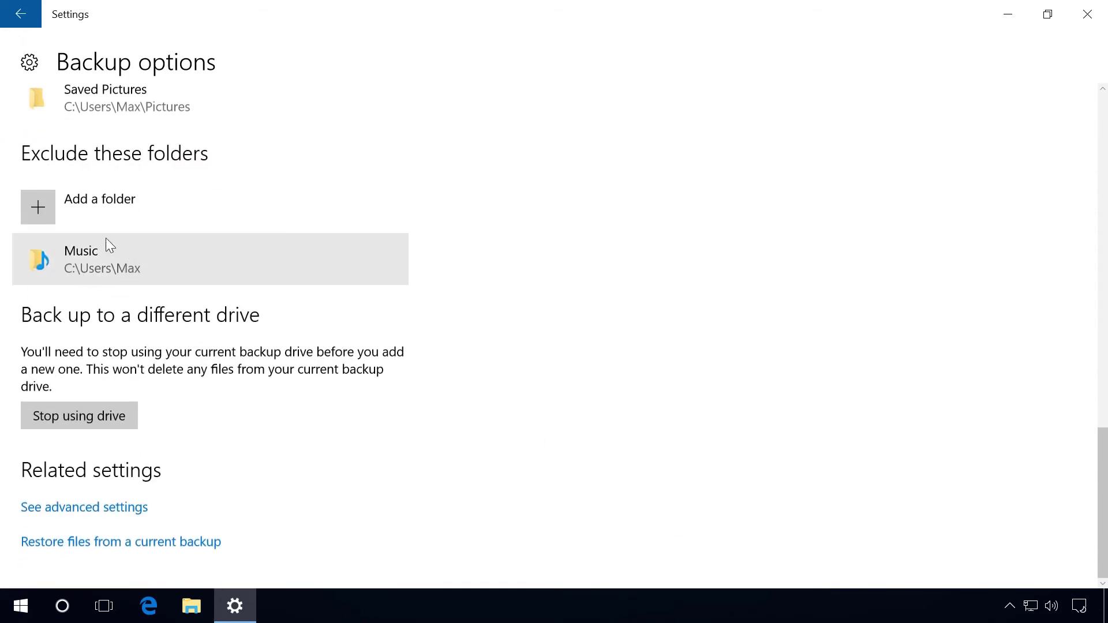
{"action": "left_click", "coordinate": [49, 417]}
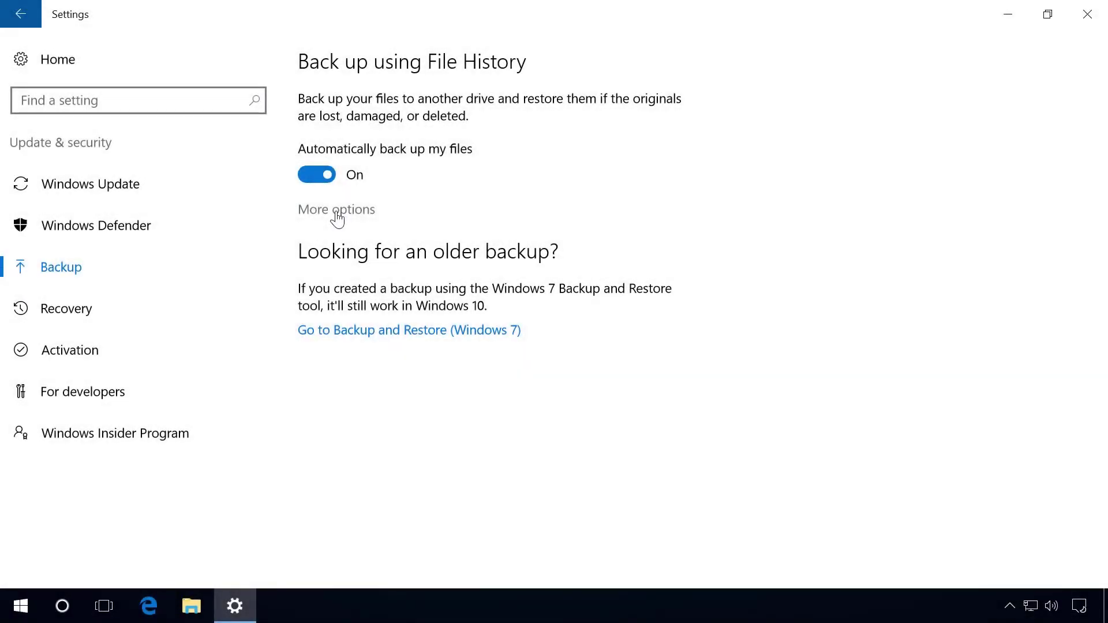
Go from the backup options to the File History control panel and open its advanced settings
{"action": "left_click", "coordinate": [337, 213]}
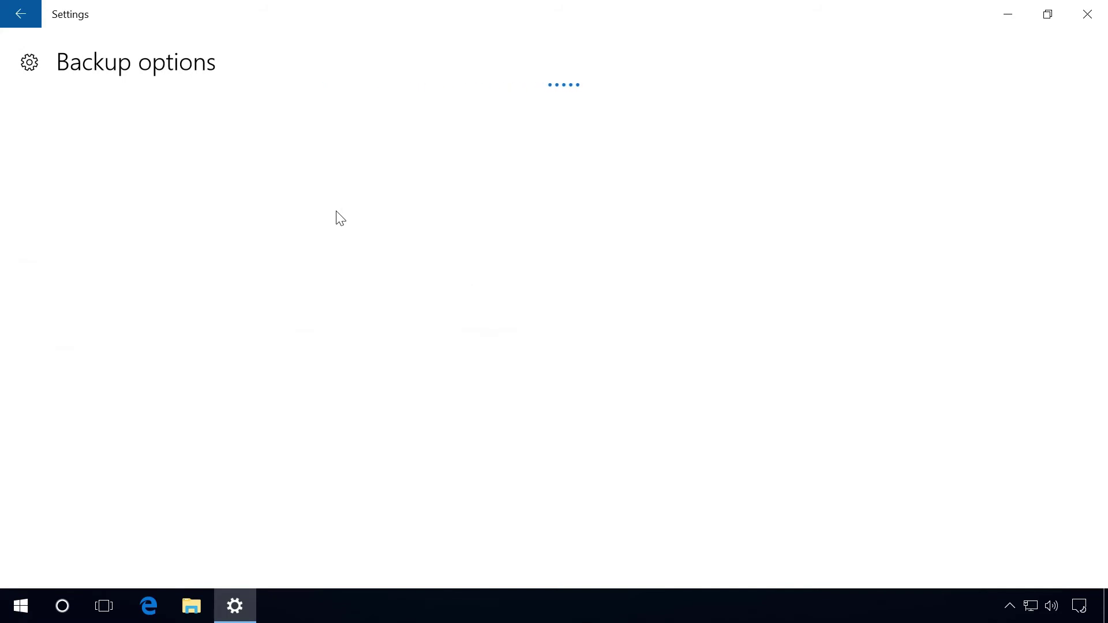
{"action": "scroll", "coordinate": [339, 218], "scroll_direction": "down", "scroll_amount": 15}
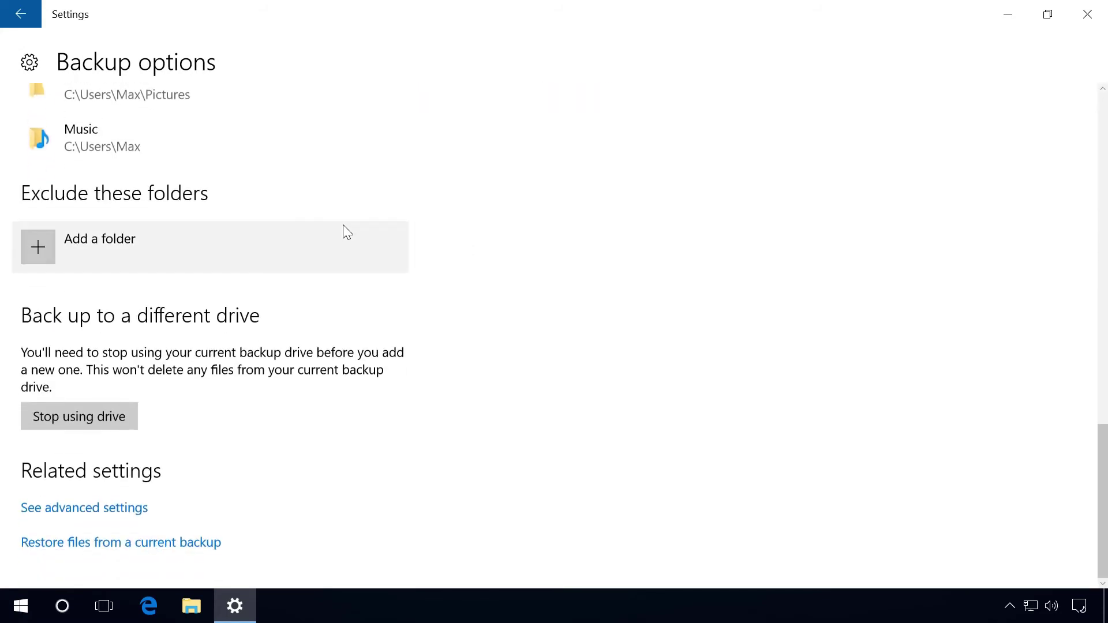
{"action": "left_click", "coordinate": [103, 510]}
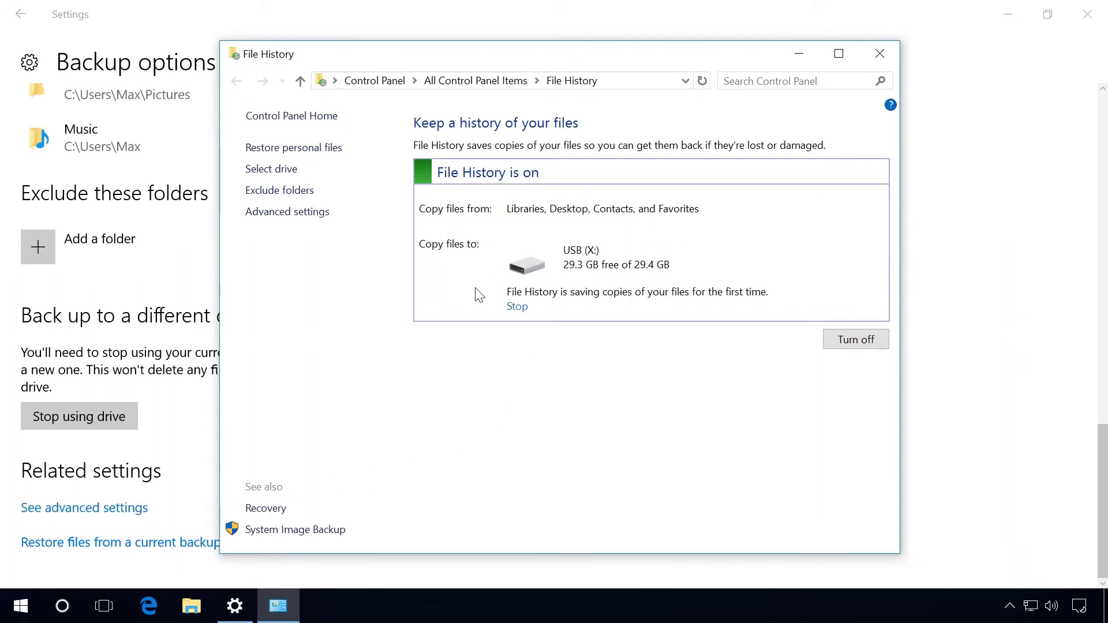
{"action": "left_click", "coordinate": [299, 214]}
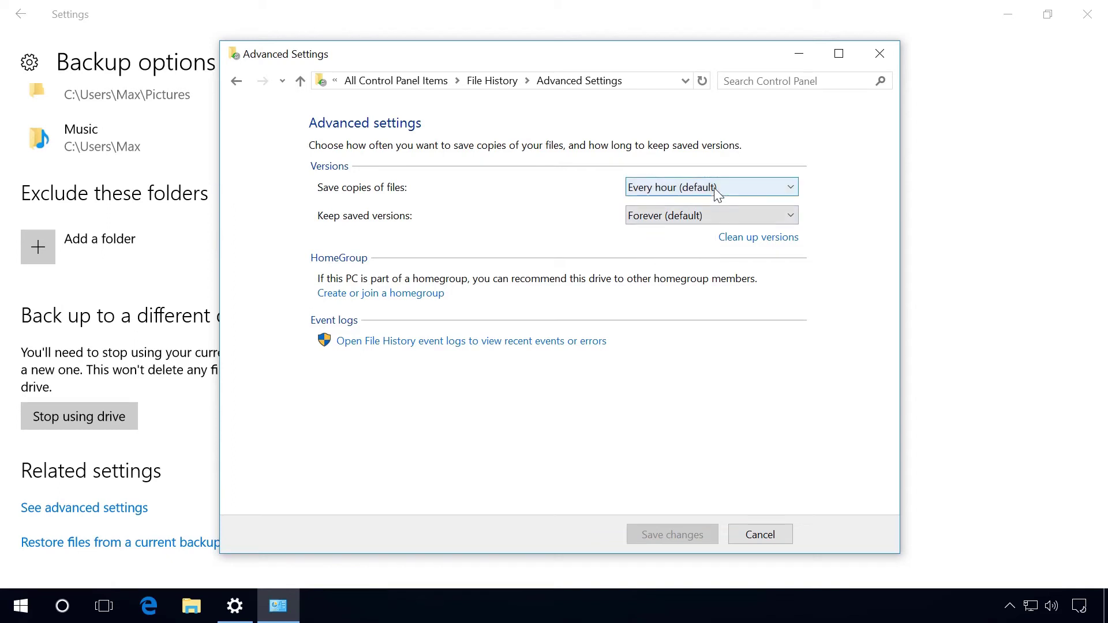
Examine the age options for cleaning up older file versions, close the cleanup dialog unchanged, and open the File History event logs
{"action": "left_click", "coordinate": [731, 238]}
{"action": "left_click", "coordinate": [540, 359]}
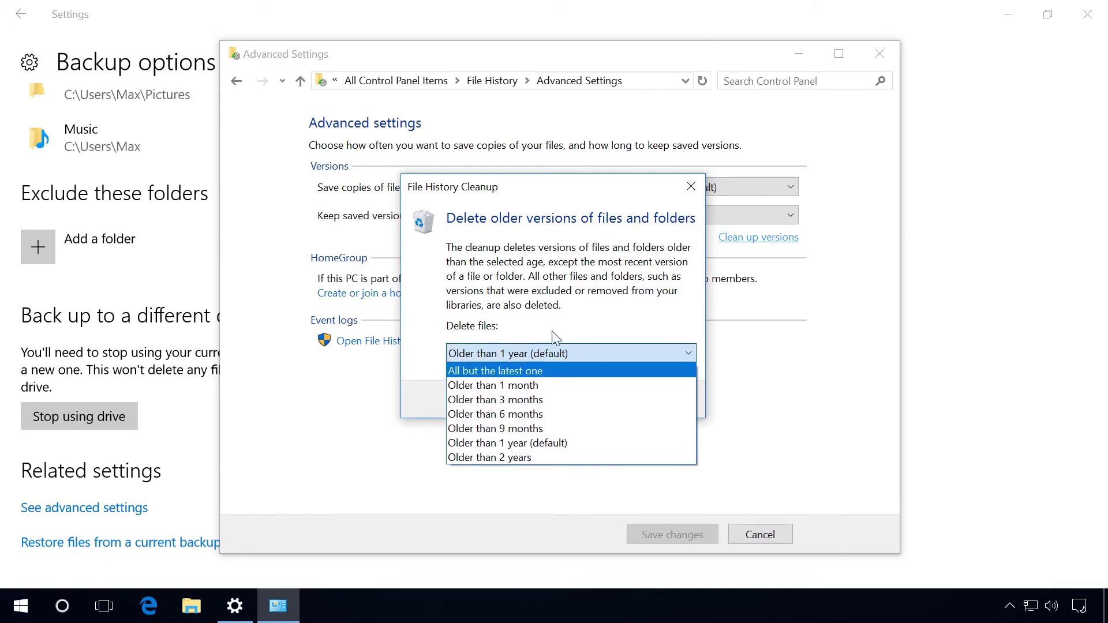
{"action": "left_click", "coordinate": [692, 191]}
{"action": "left_click", "coordinate": [691, 191]}
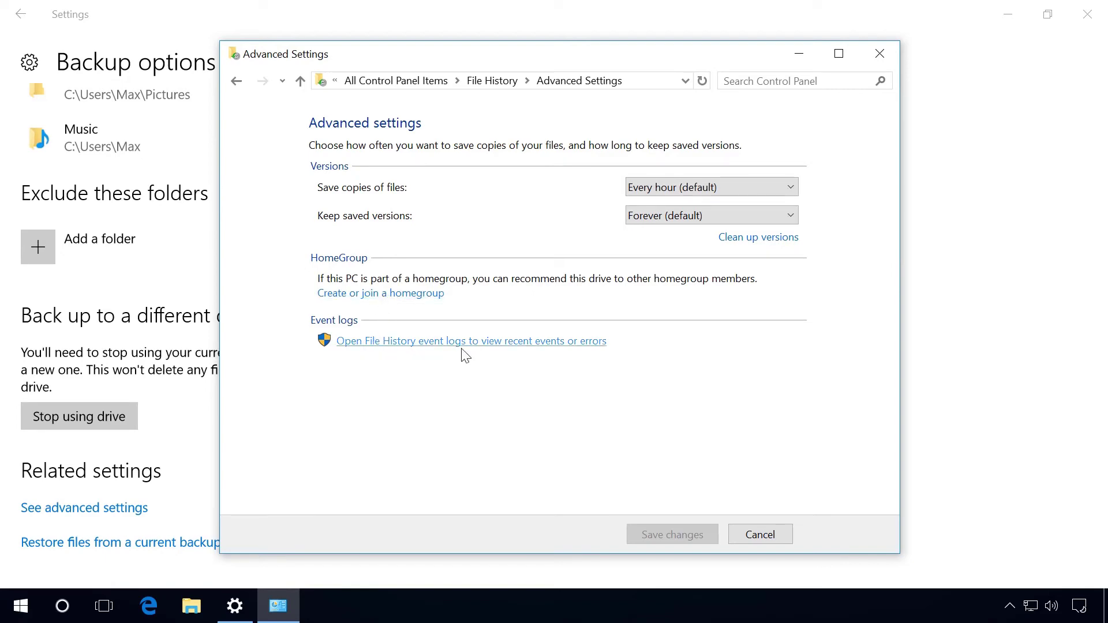
{"action": "left_click", "coordinate": [386, 348]}
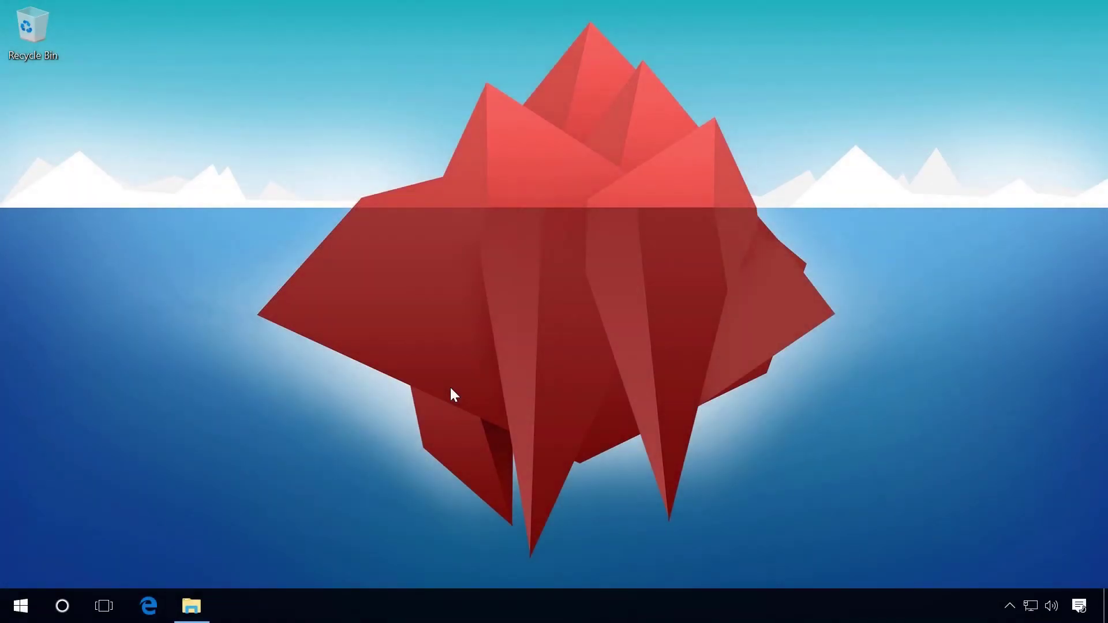
Look inside the Test folder in C:\Users, then permanently delete the folder, granting administrator permission
{"action": "left_click", "coordinate": [191, 608]}
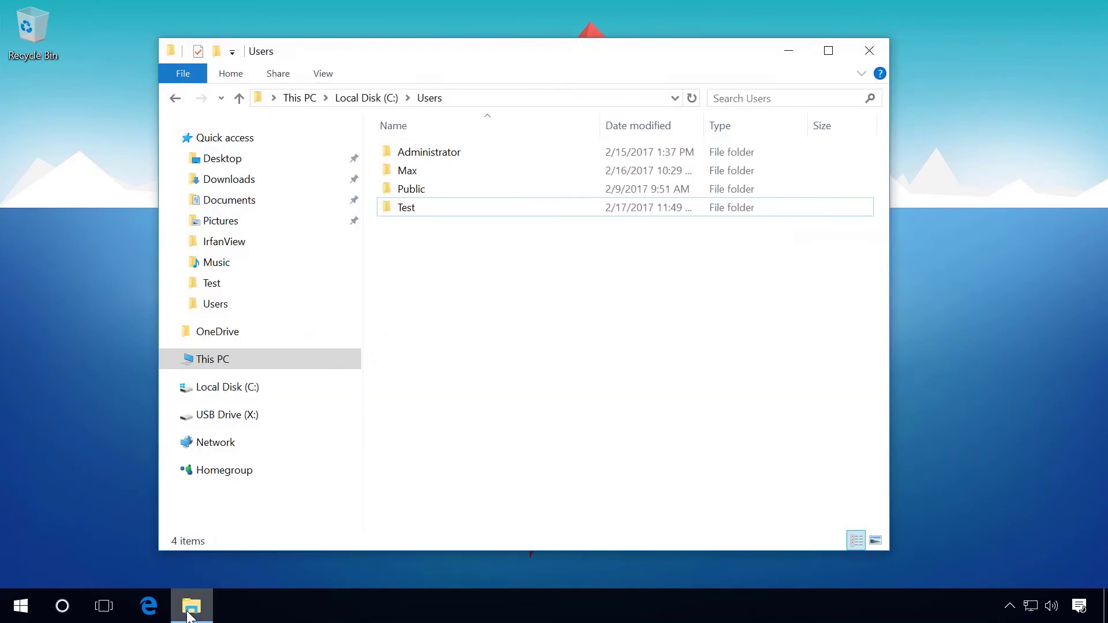
{"action": "double_click", "coordinate": [410, 214]}
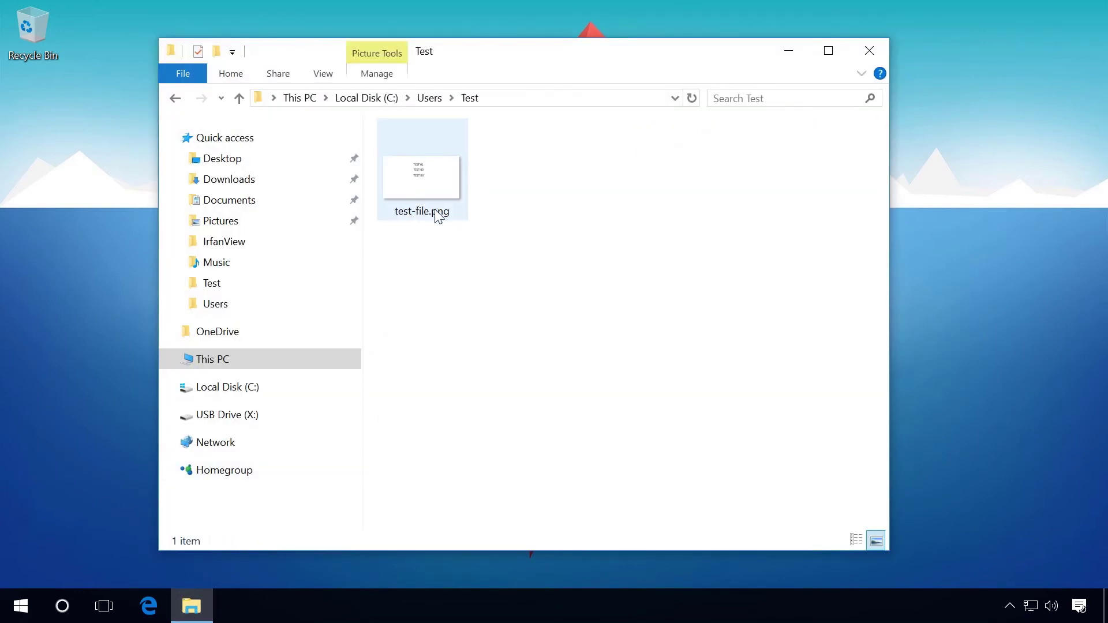
{"action": "left_click", "coordinate": [430, 99]}
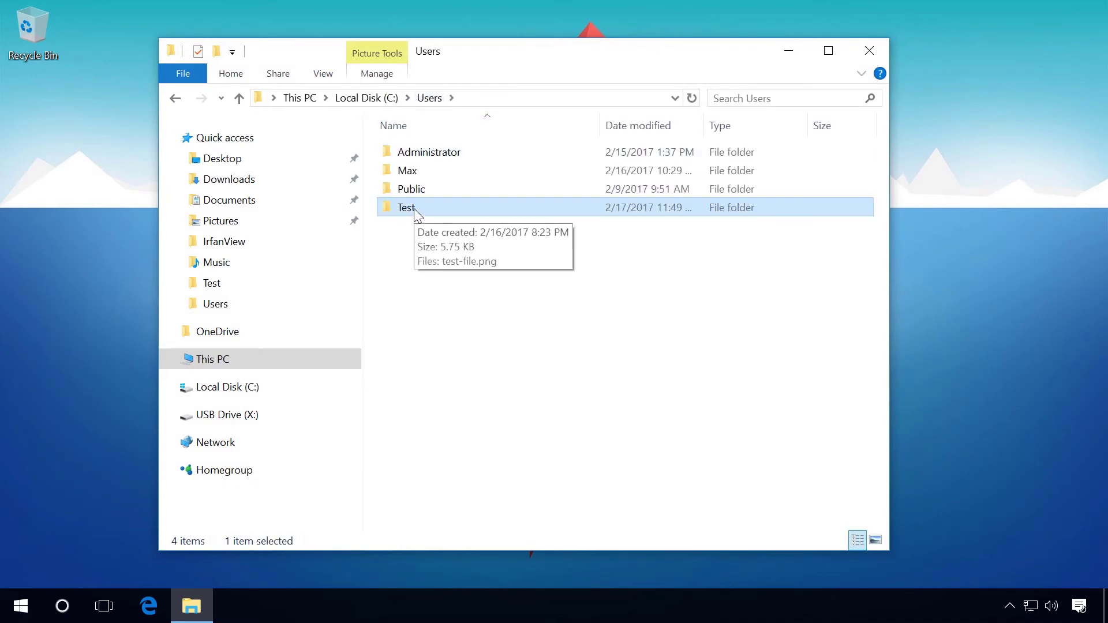
{"action": "key", "text": "shift+Delete"}
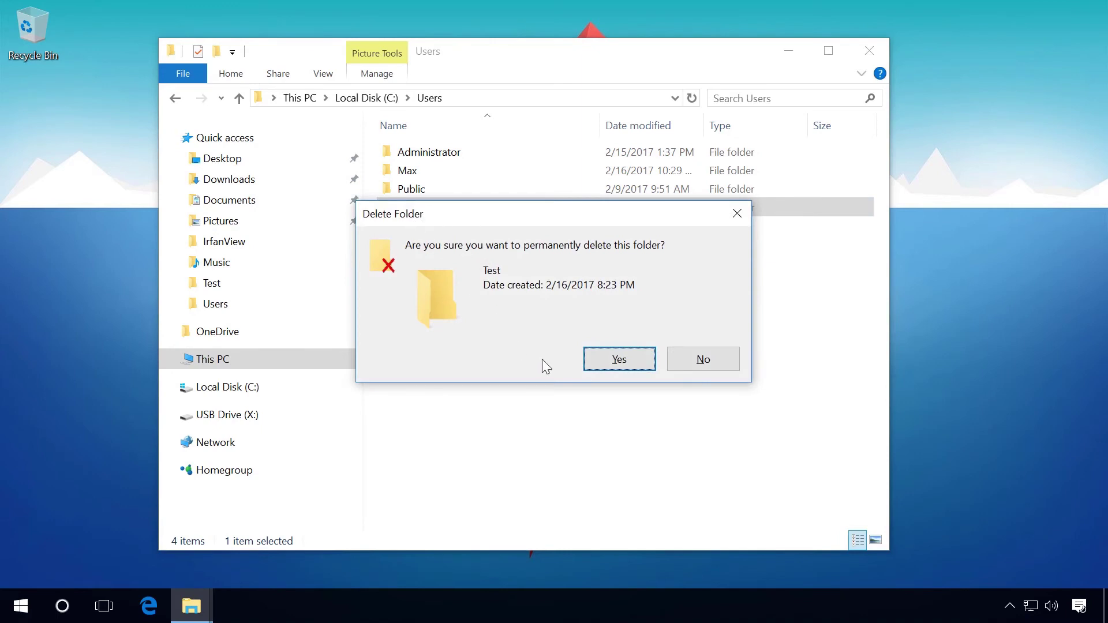
{"action": "left_click", "coordinate": [613, 363]}
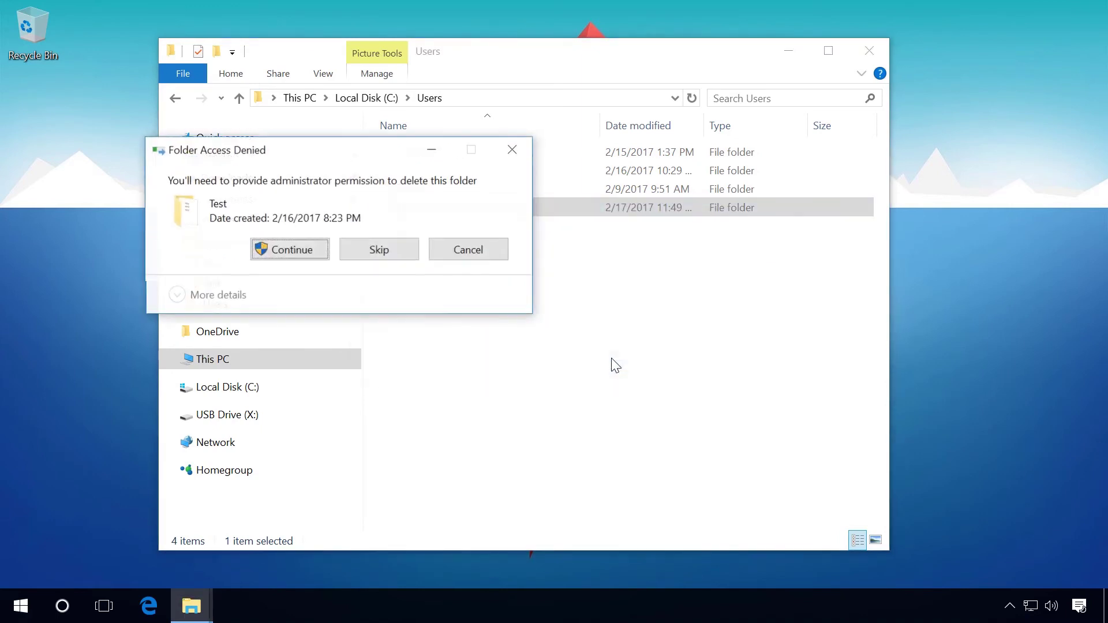
{"action": "left_click", "coordinate": [307, 255]}
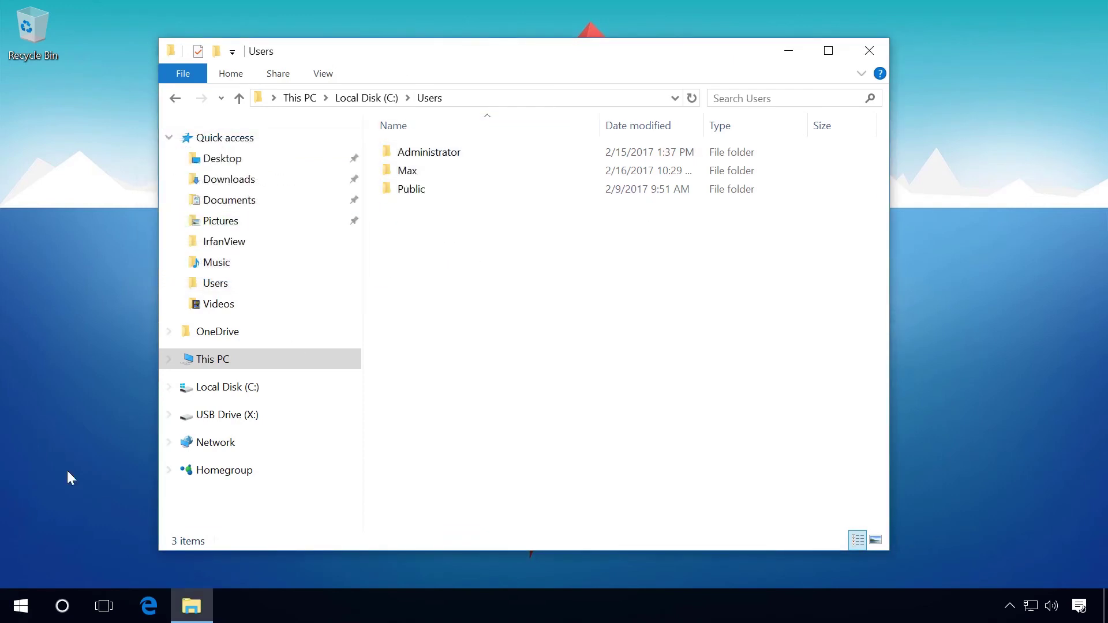
Open the Backup options under Update & security in Windows Settings and go to restoring files from a current backup
{"action": "left_click", "coordinate": [20, 606]}
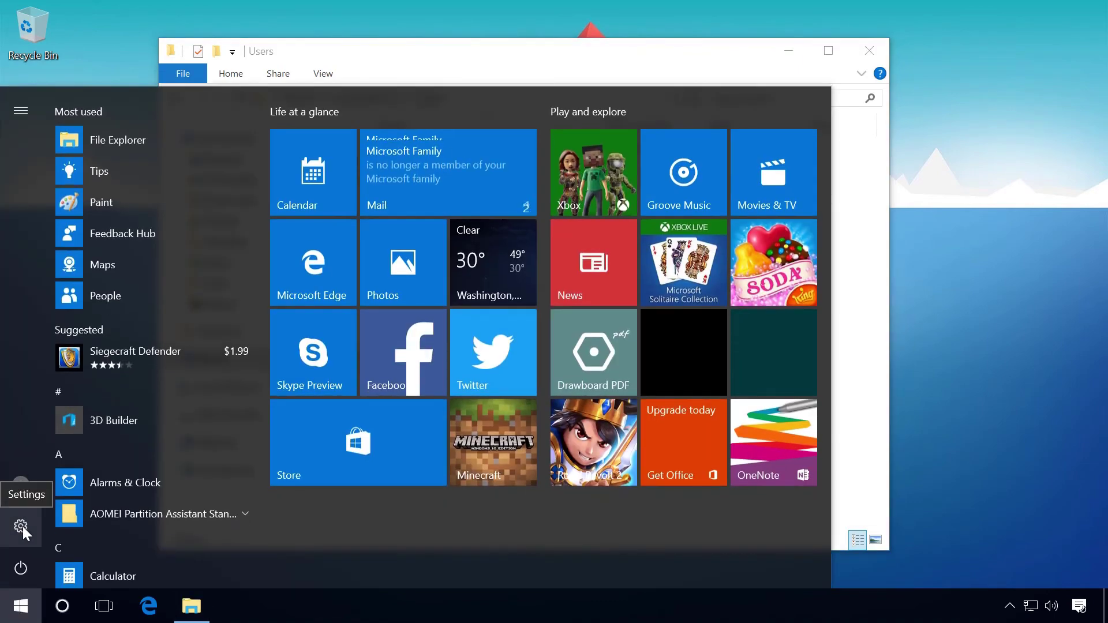
{"action": "left_click", "coordinate": [20, 526]}
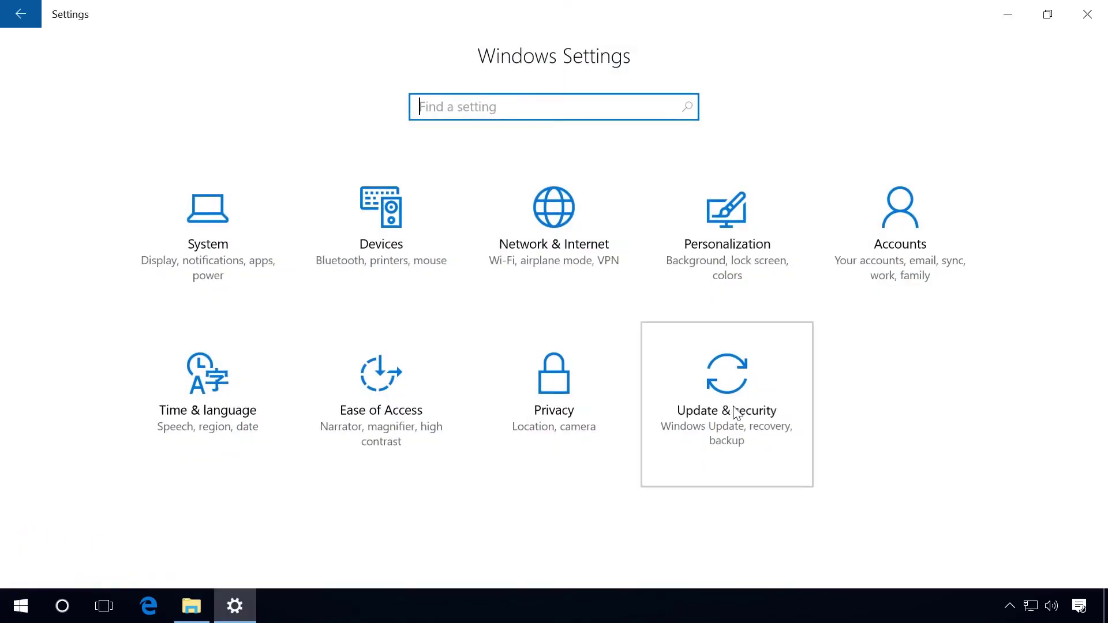
{"action": "left_click", "coordinate": [734, 413]}
{"action": "left_click", "coordinate": [46, 271]}
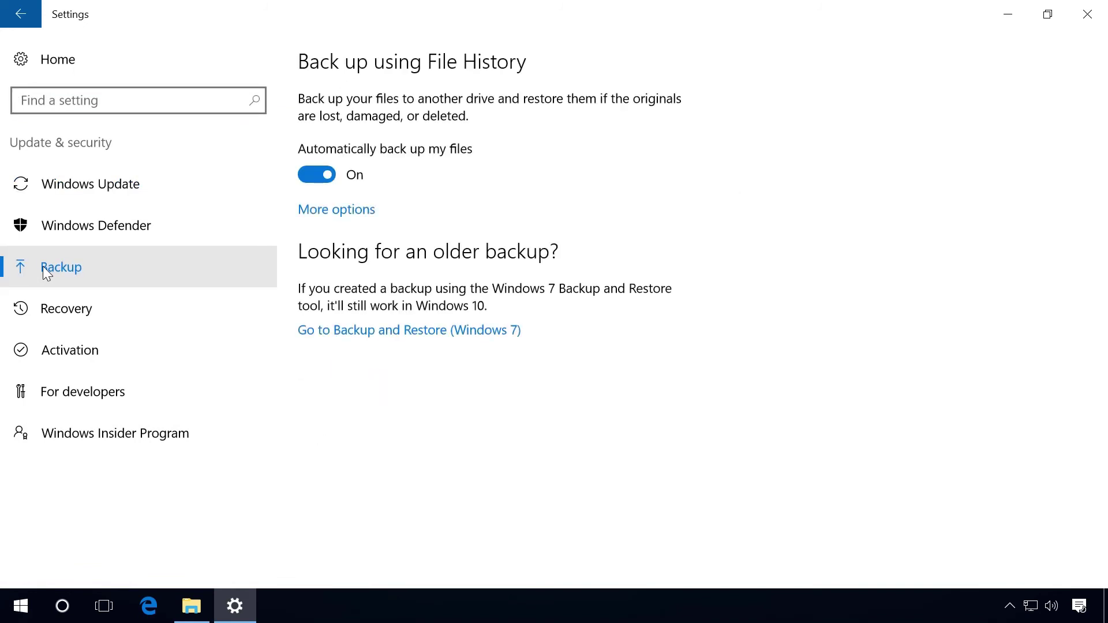
{"action": "left_click", "coordinate": [334, 210]}
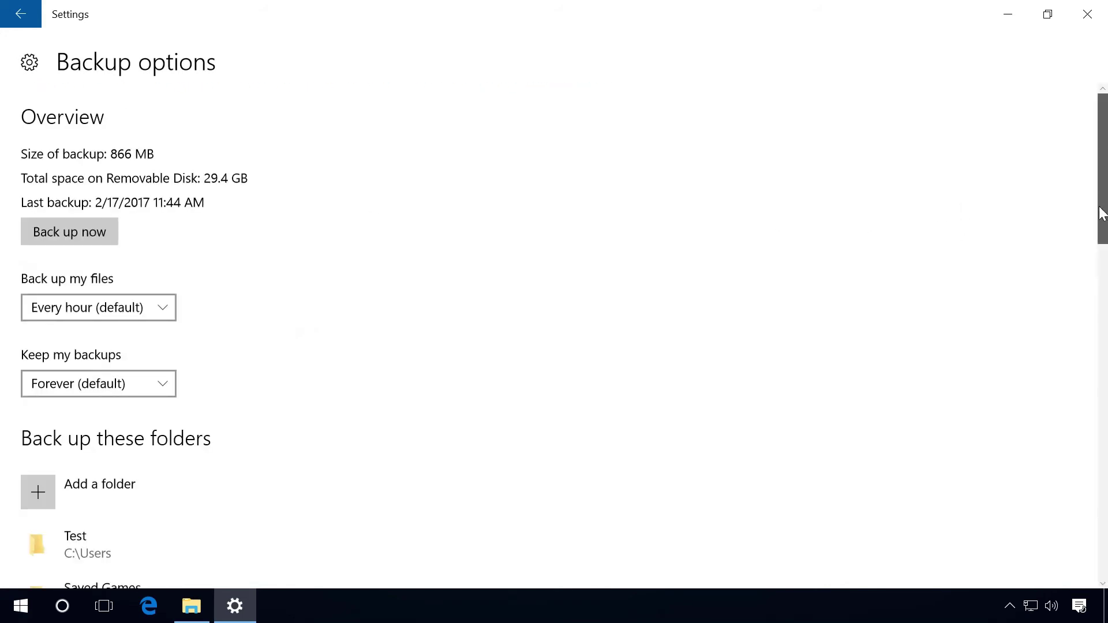
{"action": "left_click_drag", "start_coordinate": [1102, 214], "coordinate": [1103, 489]}
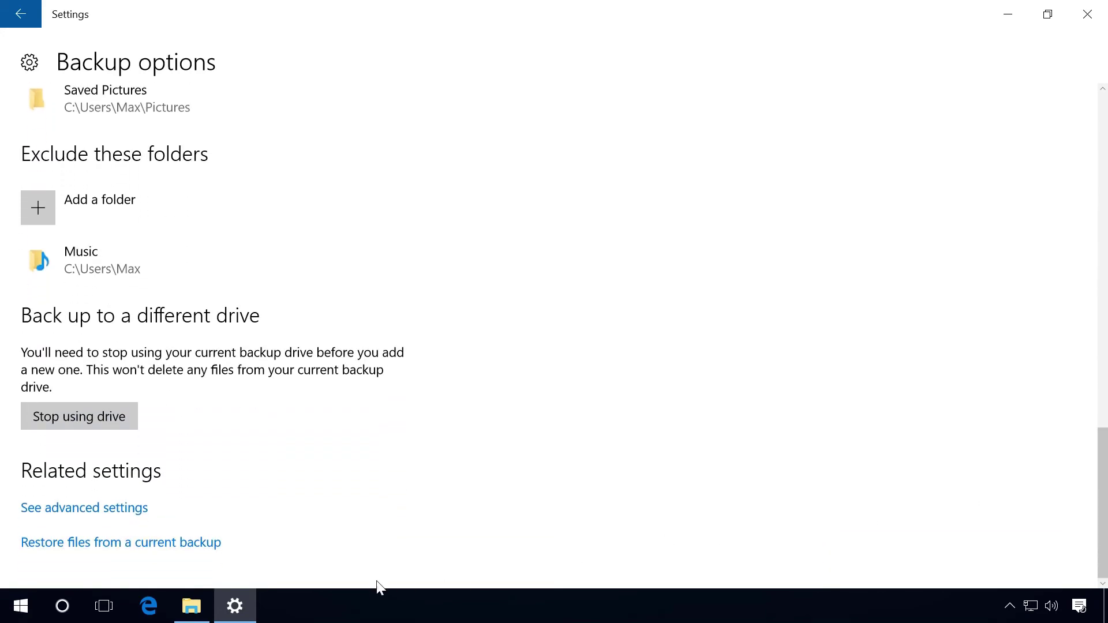
{"action": "left_click", "coordinate": [121, 548]}
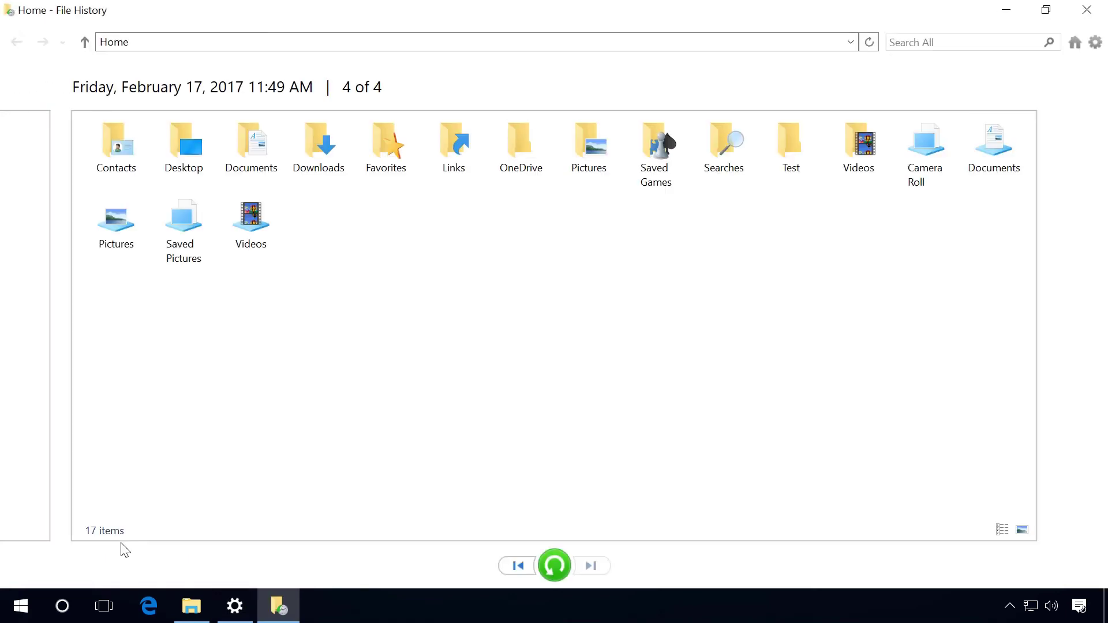
Open test-file.png from the backed-up Test folder and compare its earlier and latest saved versions
{"action": "double_click", "coordinate": [790, 136]}
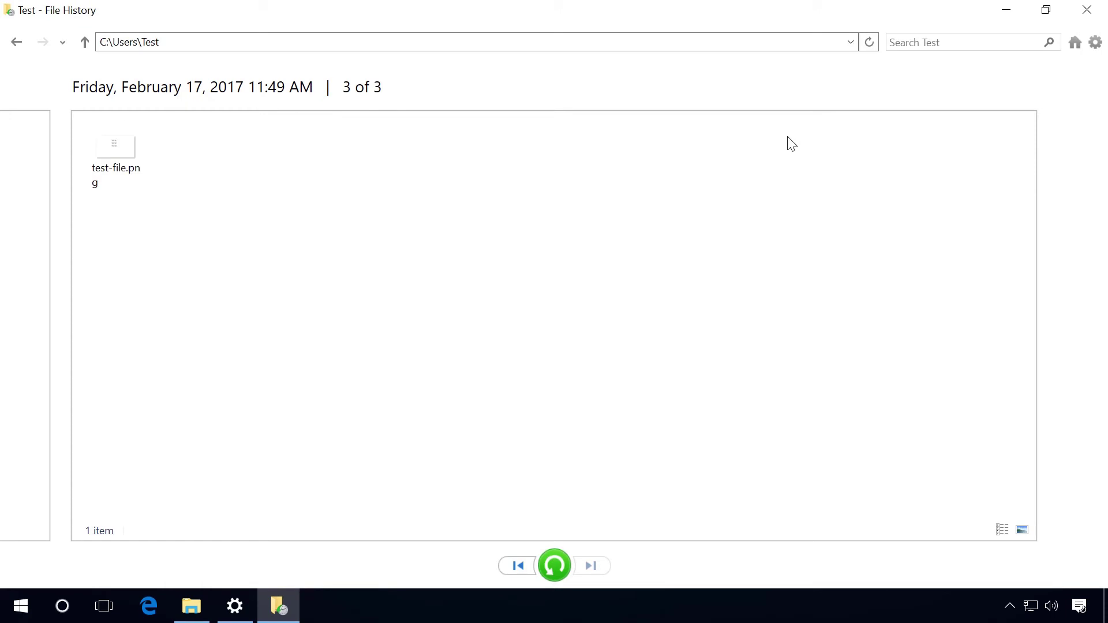
{"action": "double_click", "coordinate": [128, 151]}
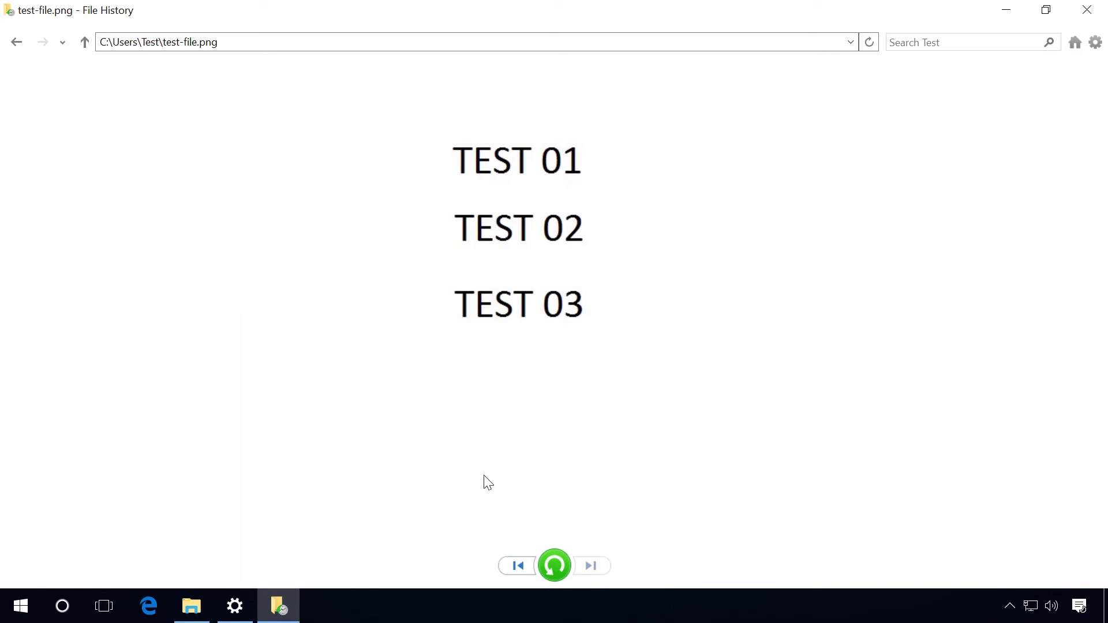
{"action": "left_click", "coordinate": [517, 566]}
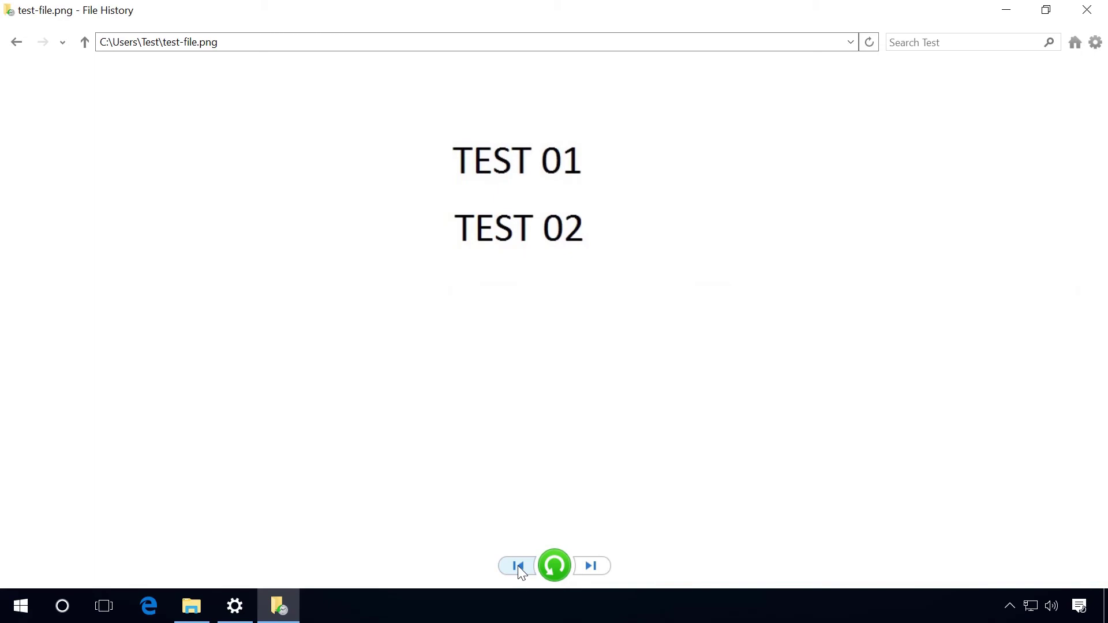
{"action": "left_click", "coordinate": [518, 565]}
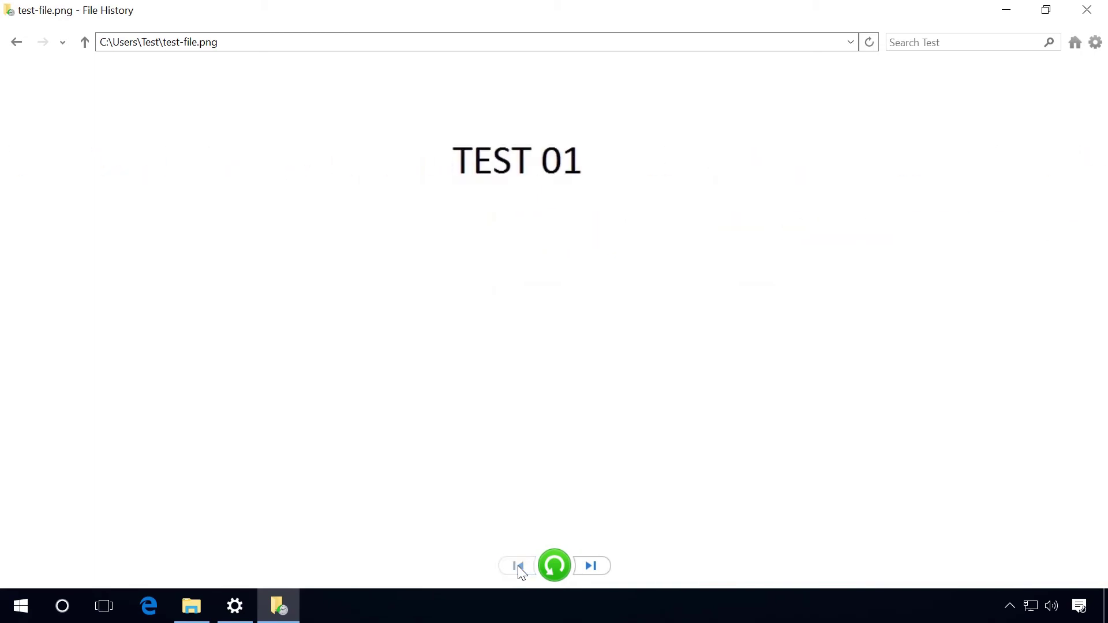
{"action": "left_click", "coordinate": [589, 565]}
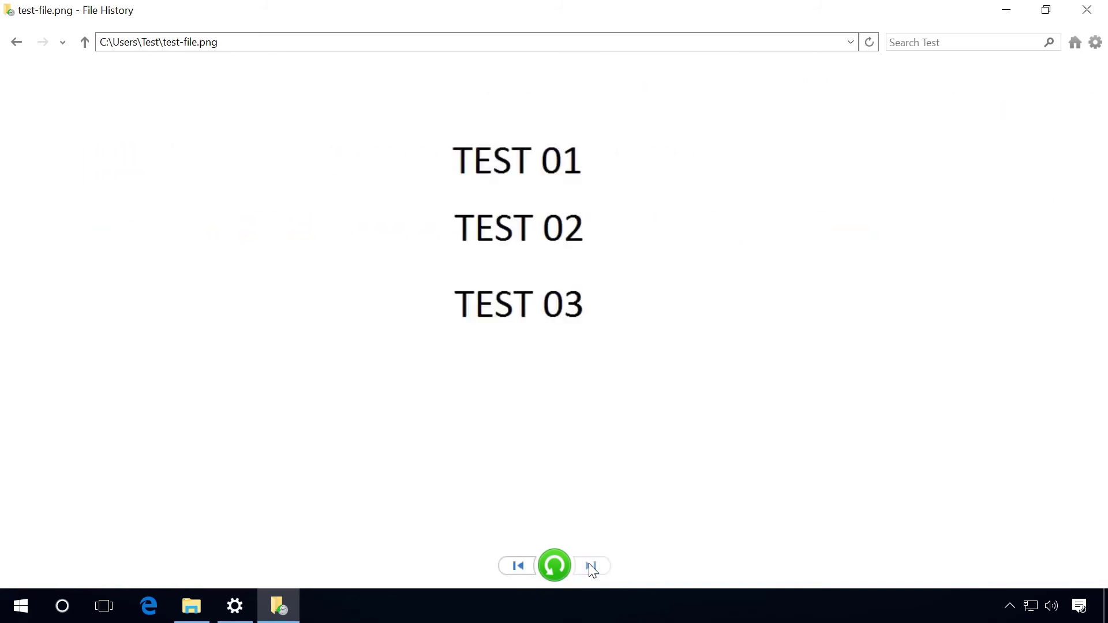
Go back to the top level of the backup and restore the Test folder to its original location with administrator permission
{"action": "left_click", "coordinate": [85, 42]}
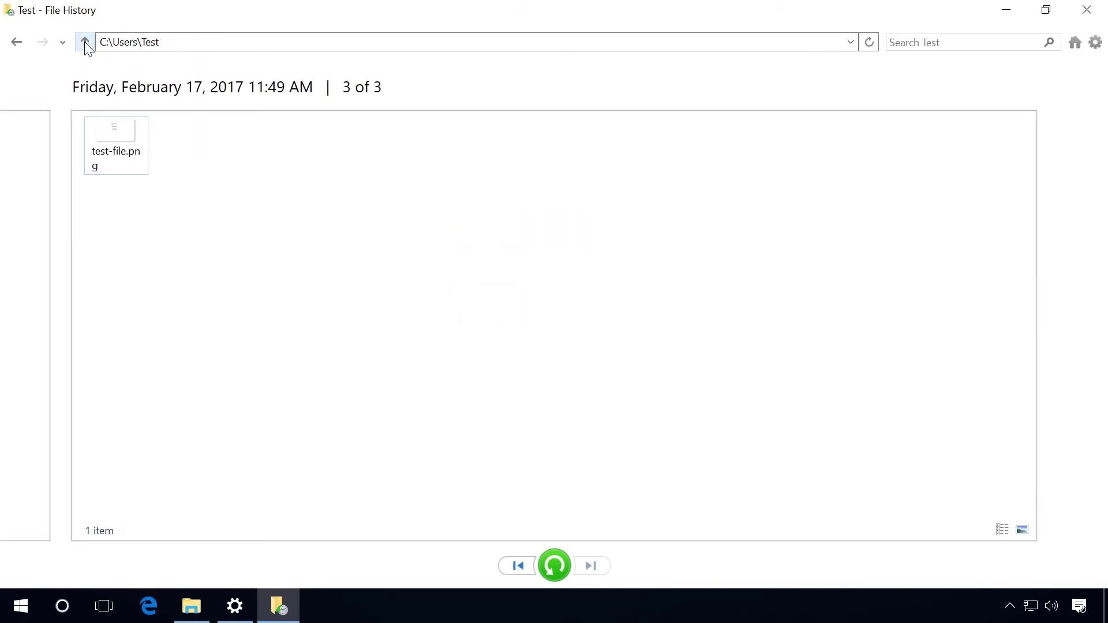
{"action": "left_click", "coordinate": [84, 42]}
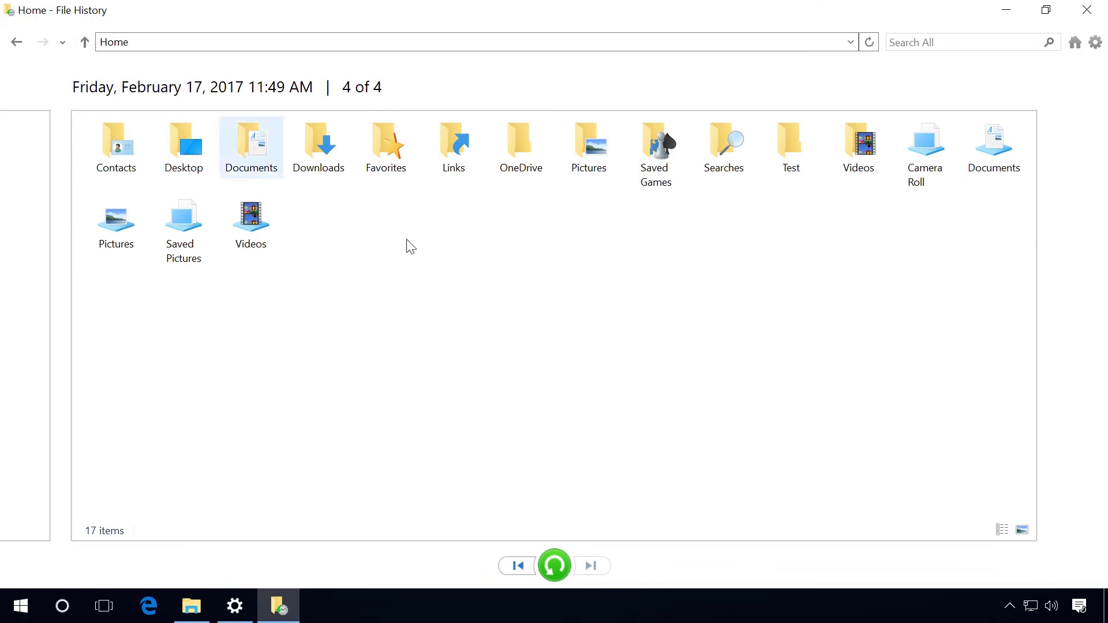
{"action": "left_click", "coordinate": [795, 144]}
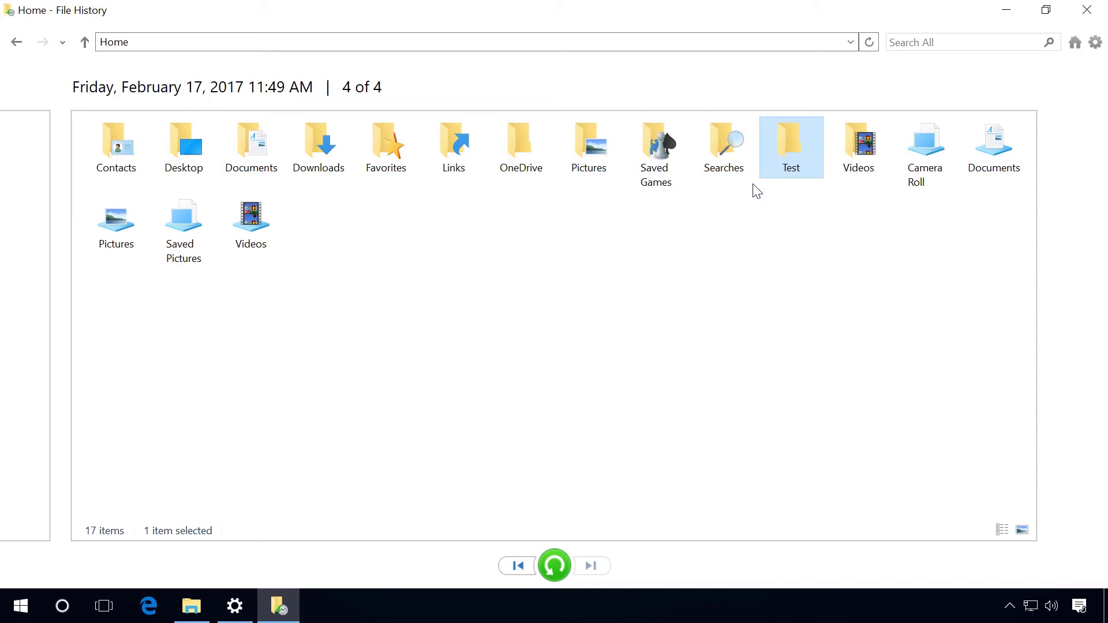
{"action": "left_click", "coordinate": [552, 565]}
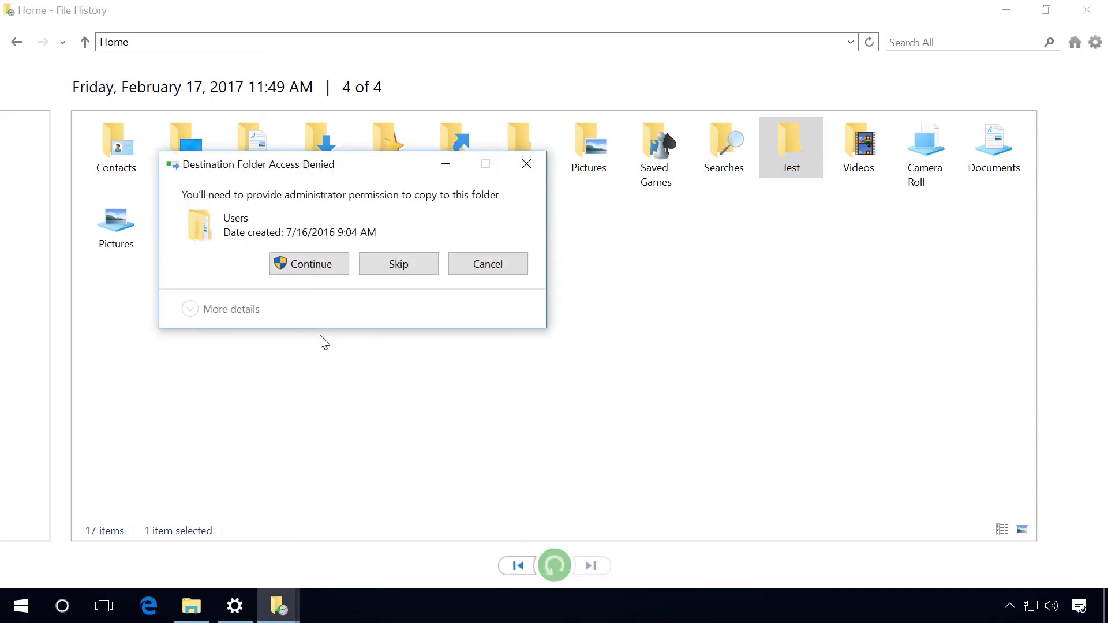
{"action": "left_click", "coordinate": [304, 267]}
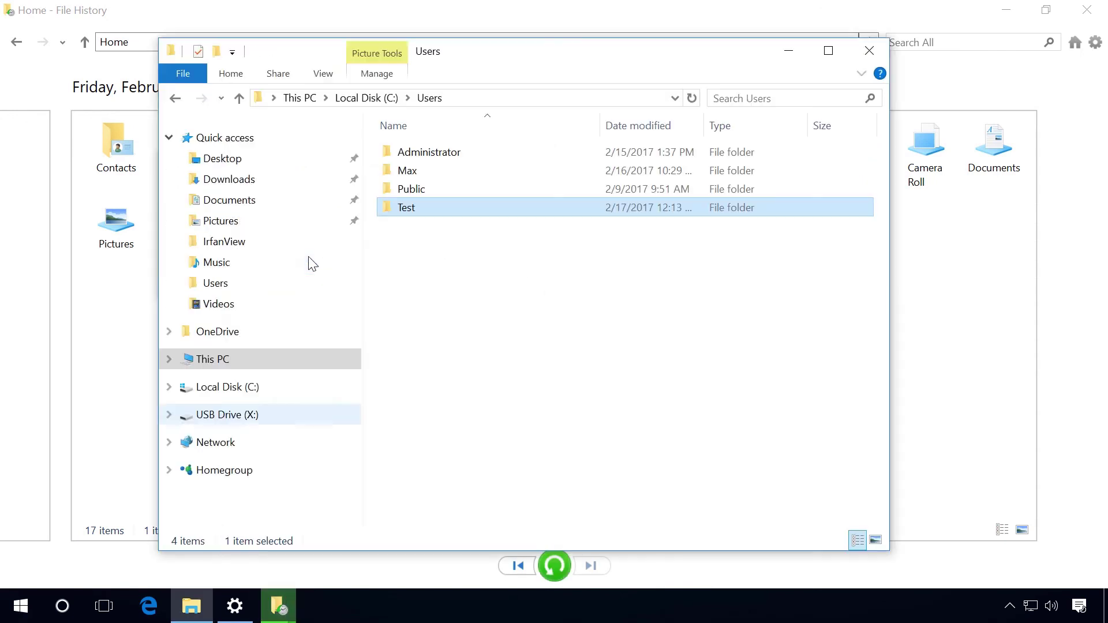
Check the restored Test folder by viewing test-file.png, then close the image
{"action": "double_click", "coordinate": [411, 213]}
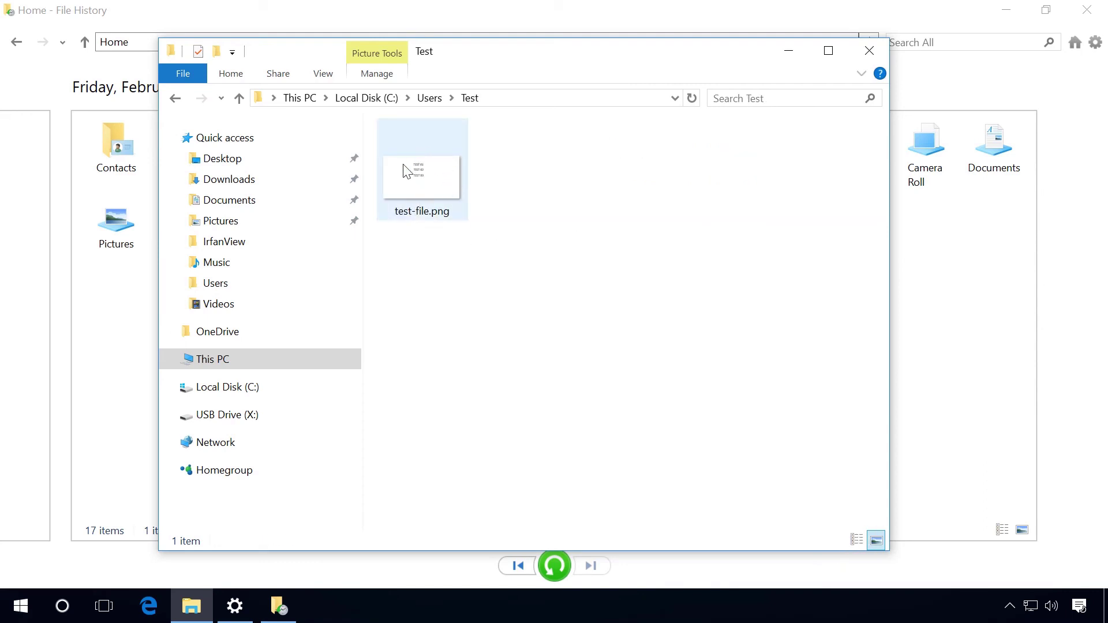
{"action": "double_click", "coordinate": [420, 172]}
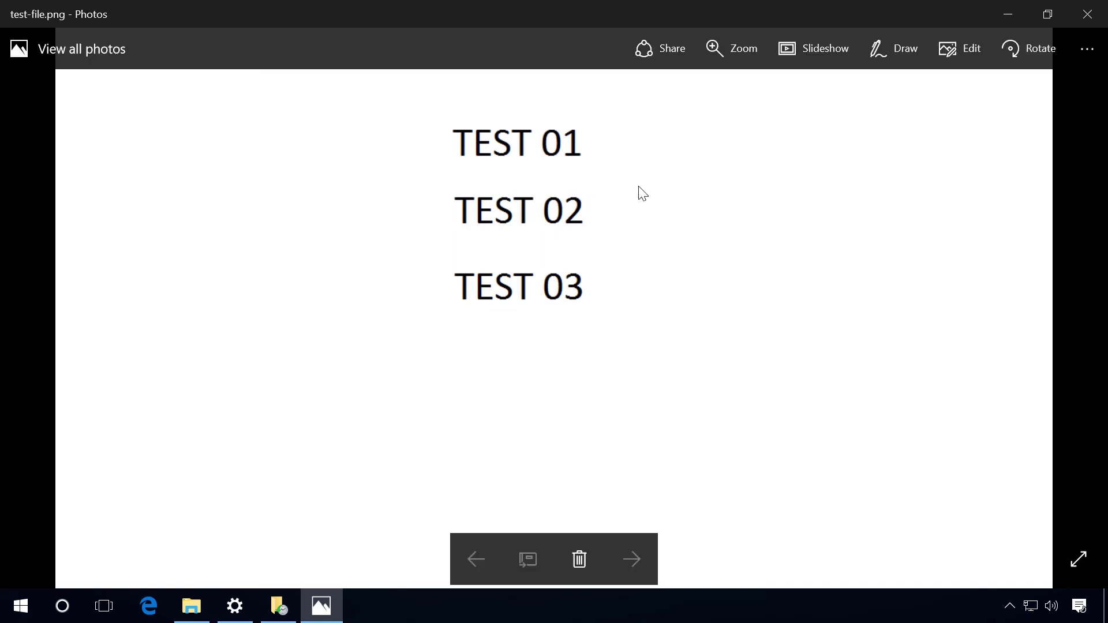
{"action": "left_click", "coordinate": [1083, 21]}
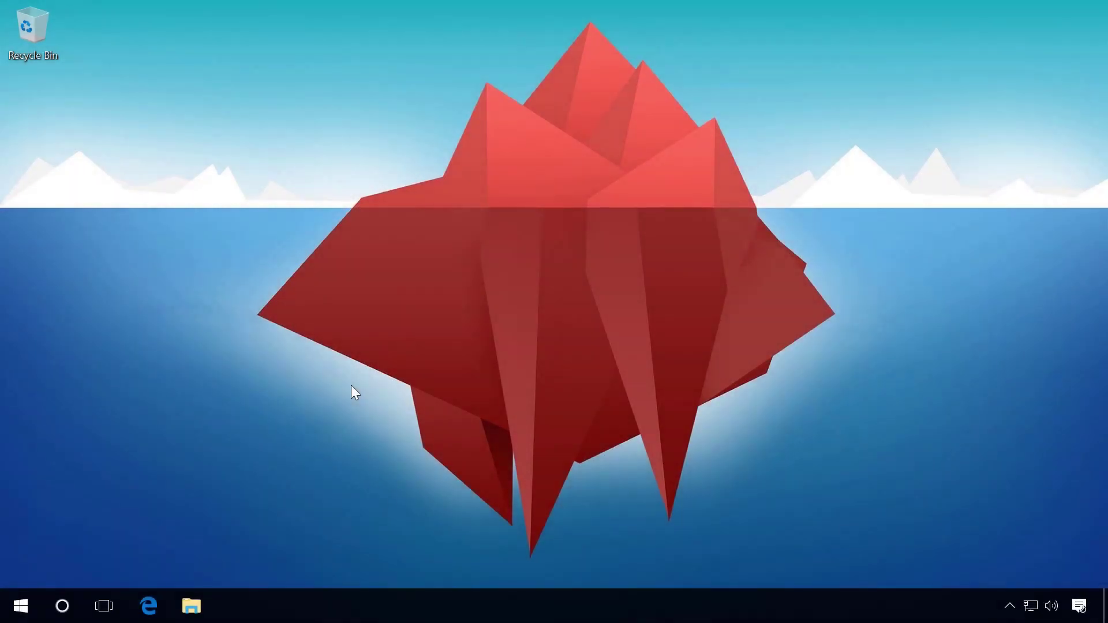
Open File History in Control Panel and go to restoring personal files
{"action": "right_click", "coordinate": [25, 597]}
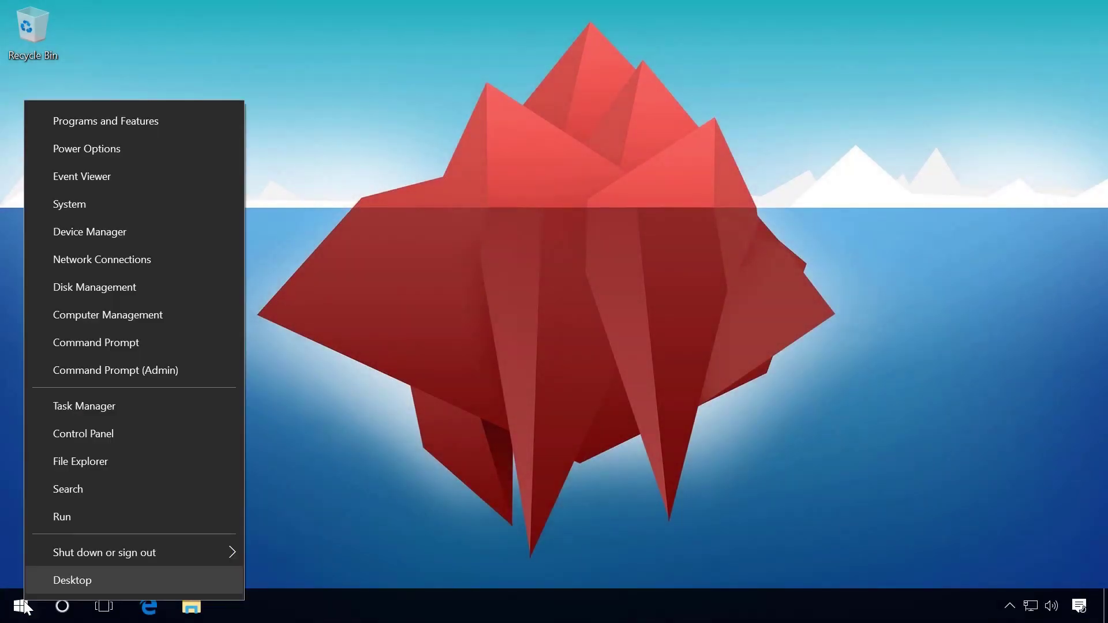
{"action": "left_click", "coordinate": [114, 433]}
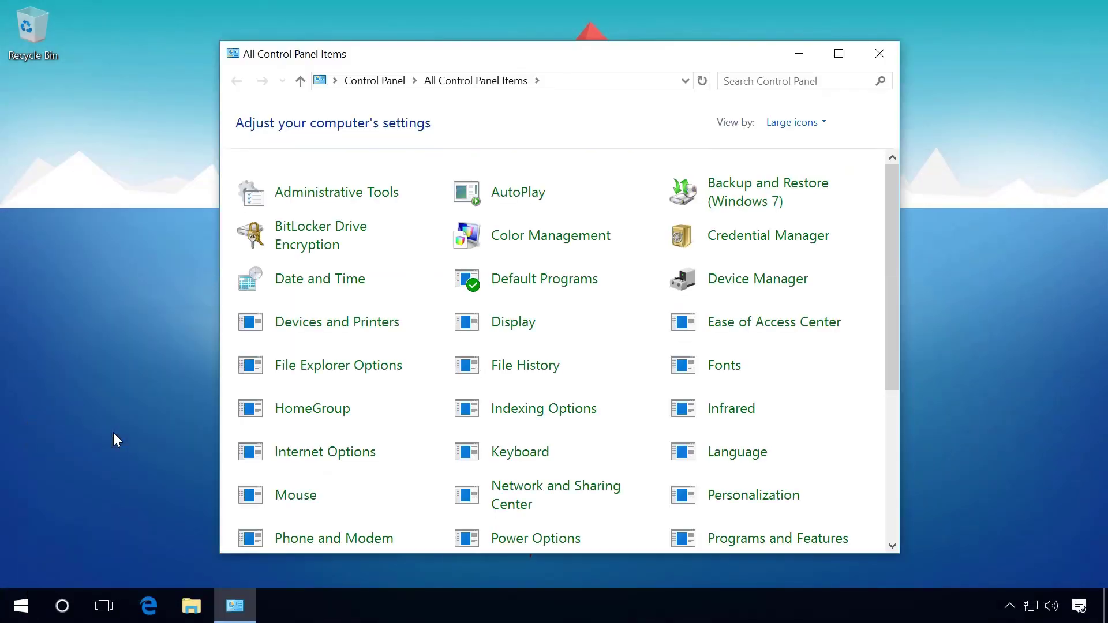
{"action": "left_click", "coordinate": [512, 372]}
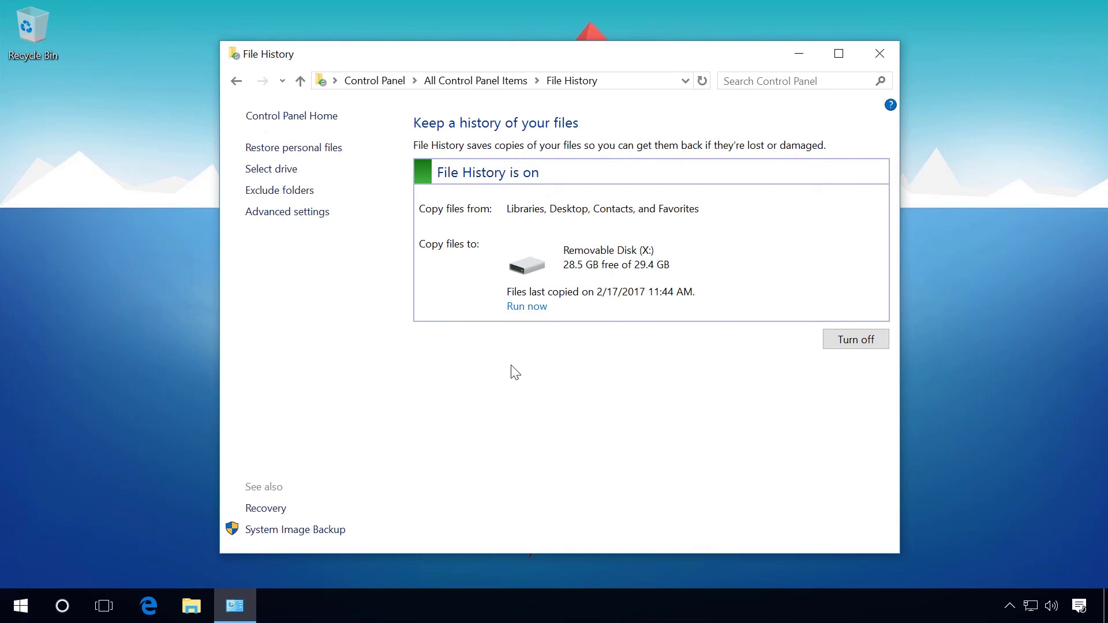
{"action": "left_click", "coordinate": [310, 148]}
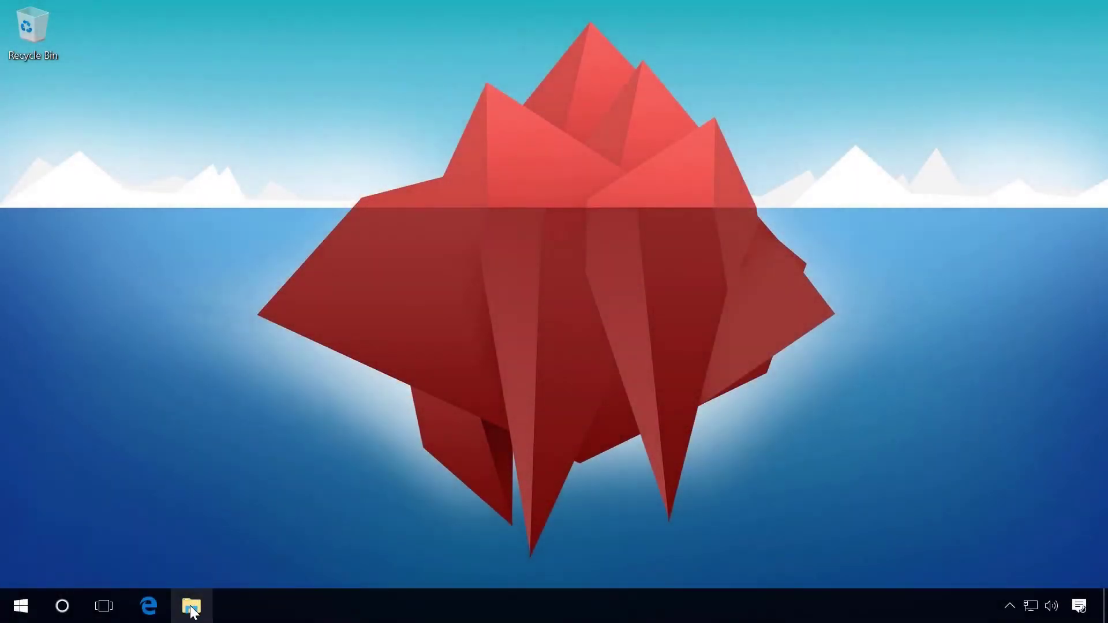
Browse to C:\Users\Test in File Explorer and show the folder commands that include History
{"action": "left_click", "coordinate": [192, 605]}
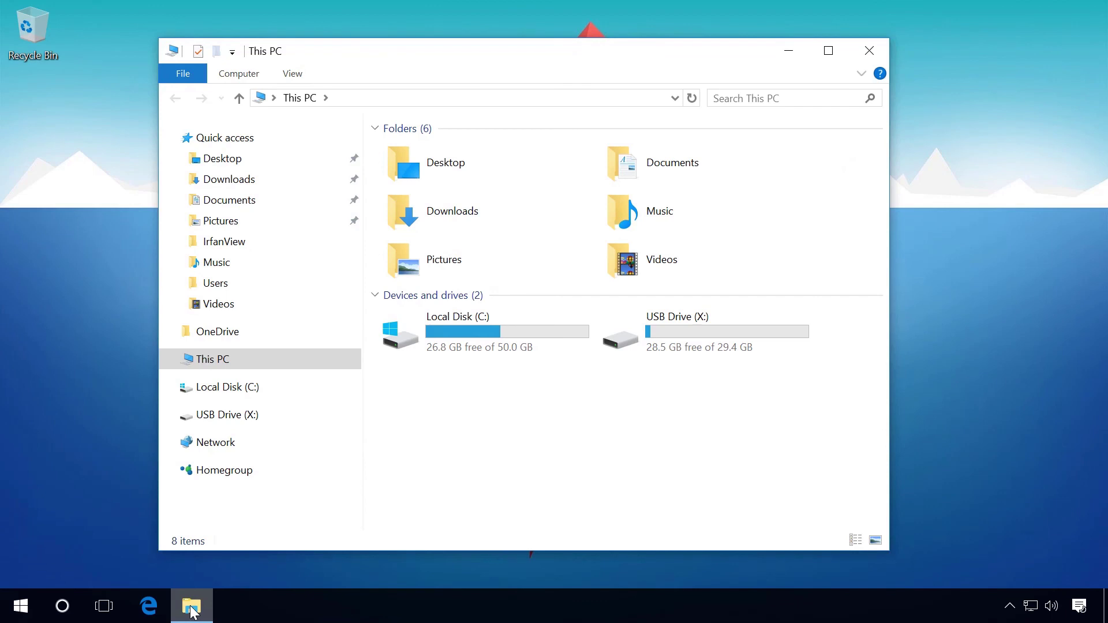
{"action": "double_click", "coordinate": [427, 333]}
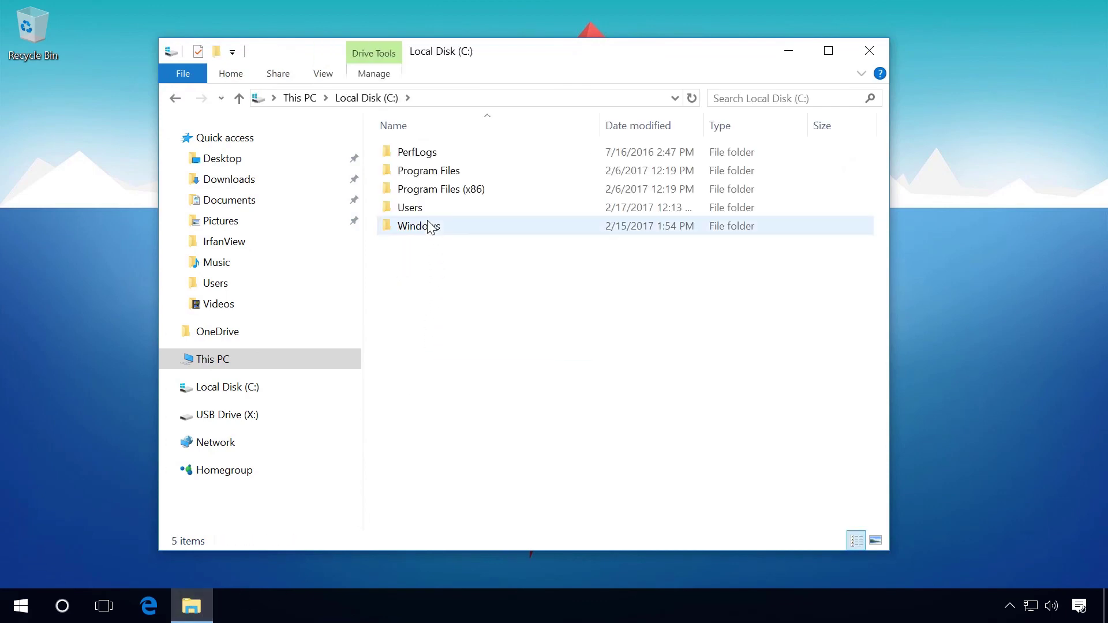
{"action": "double_click", "coordinate": [420, 207]}
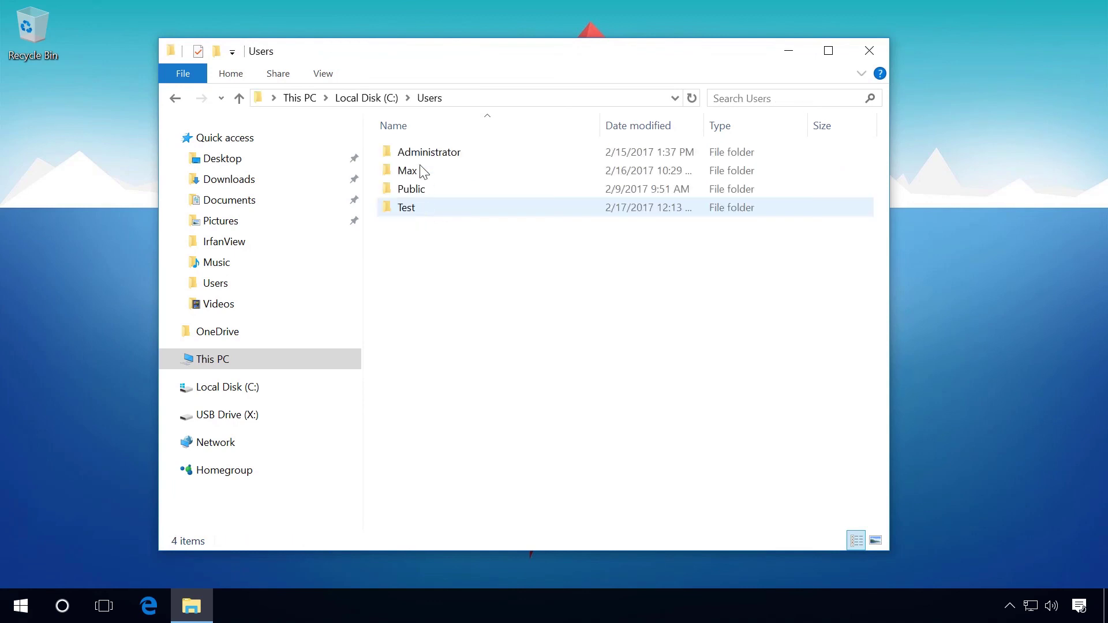
{"action": "double_click", "coordinate": [417, 209]}
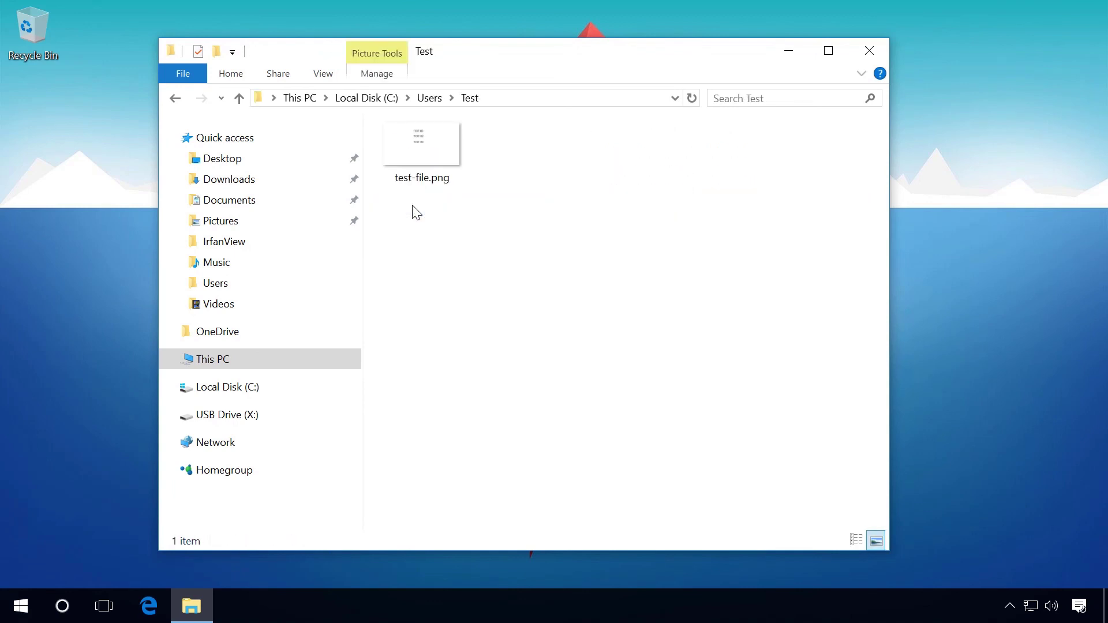
{"action": "left_click", "coordinate": [231, 74]}
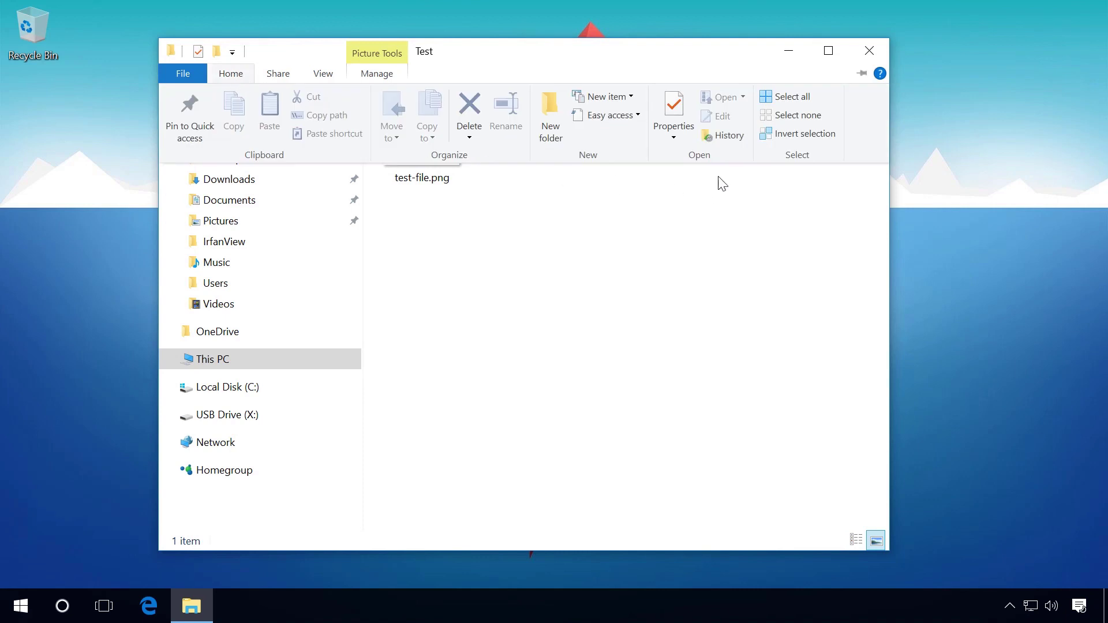